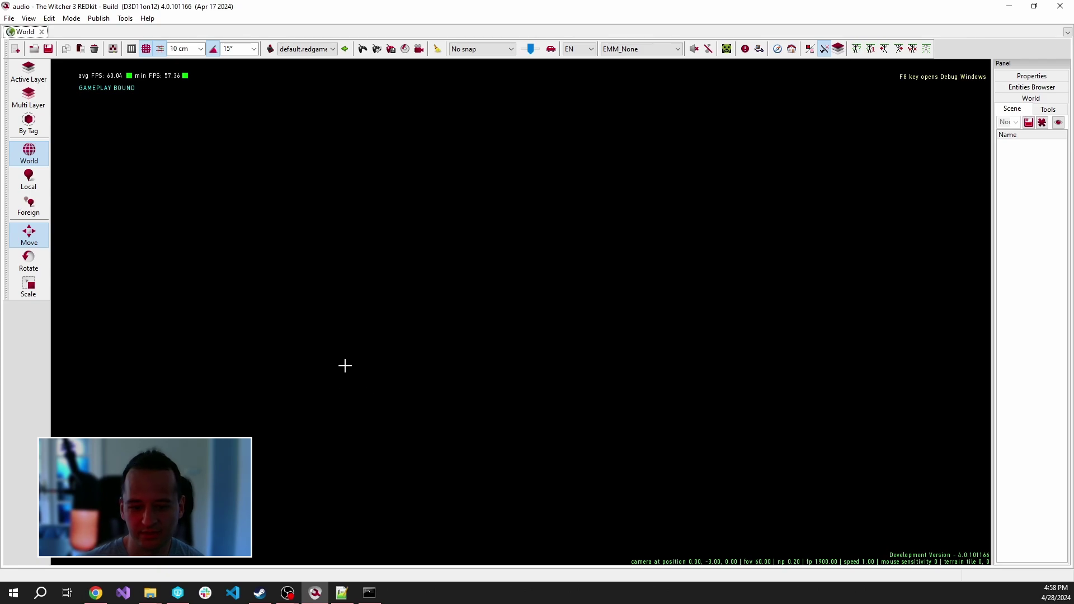
Step: Run Publish > Cook Mod Sounds, which fails with a 'WWISE installation not found' error
click(91, 19)
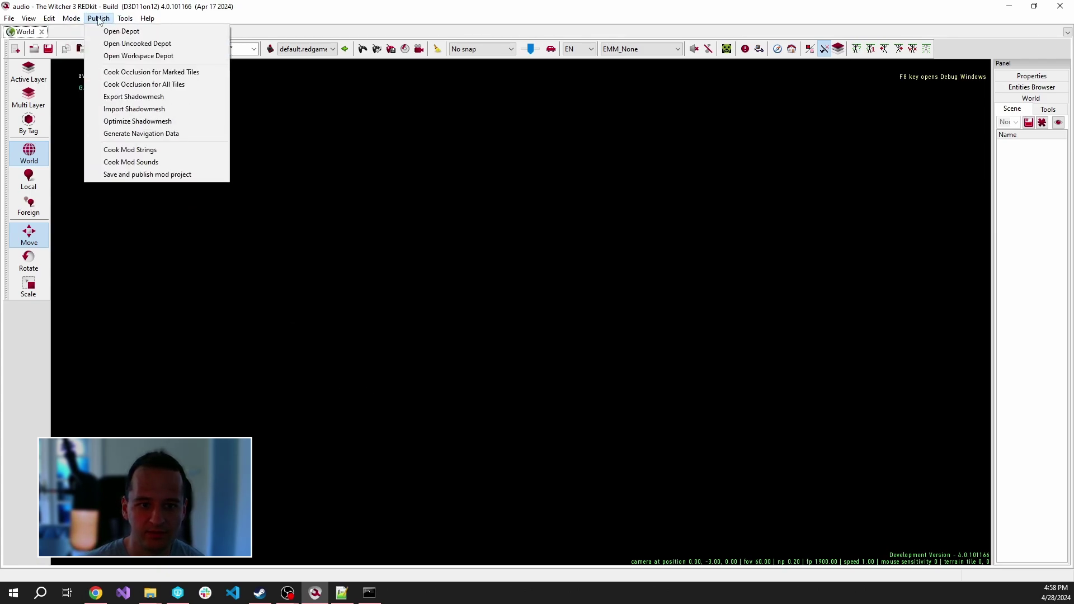
click(165, 162)
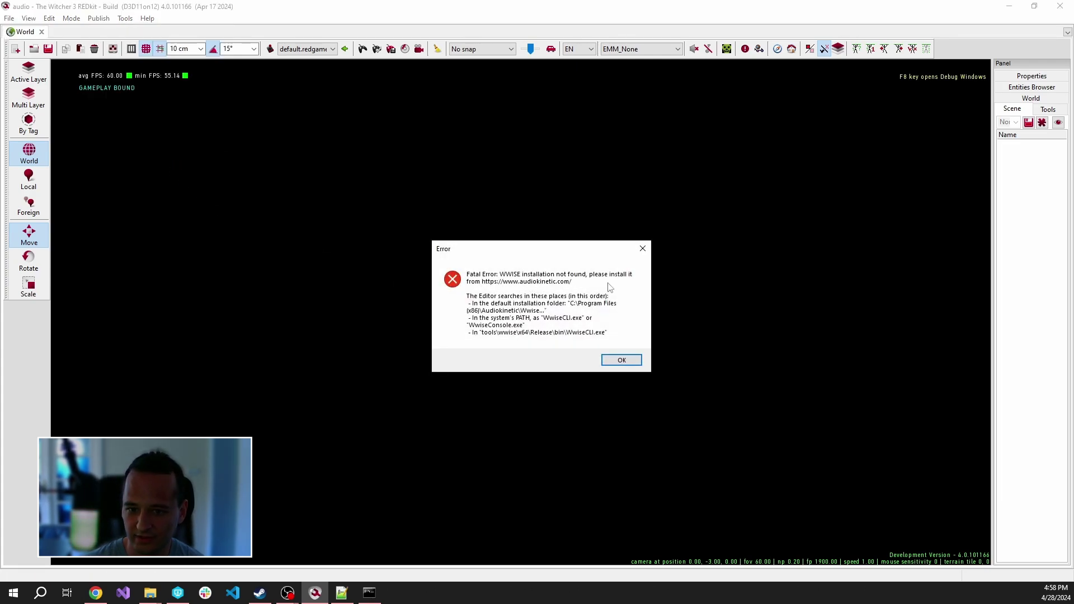
Step: Review the Audiokinetic download page, dismiss the REDkit error, and minimize Chrome
click(98, 592)
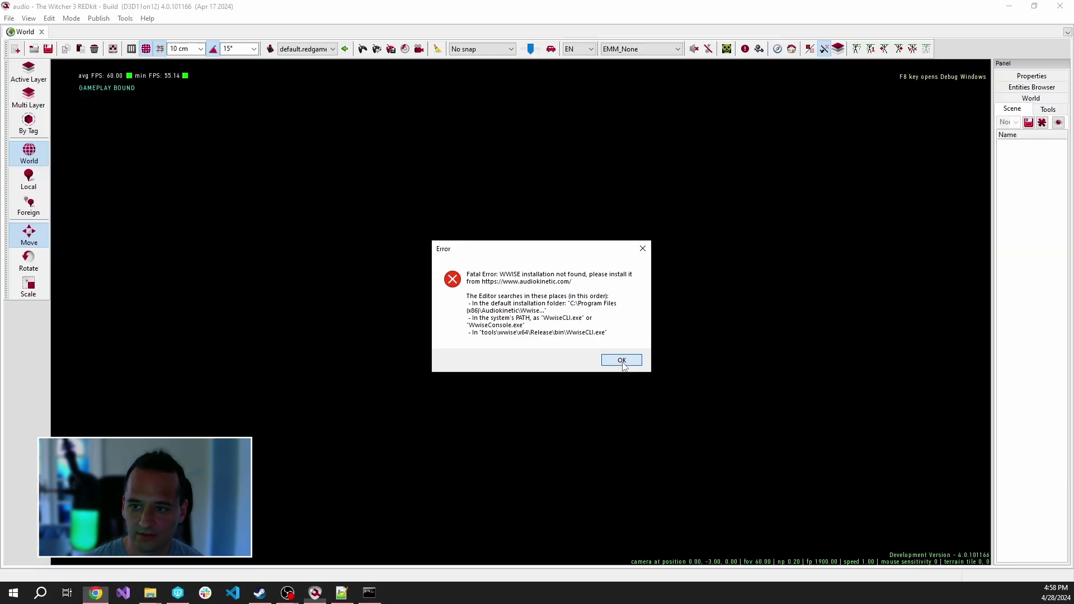
click(622, 359)
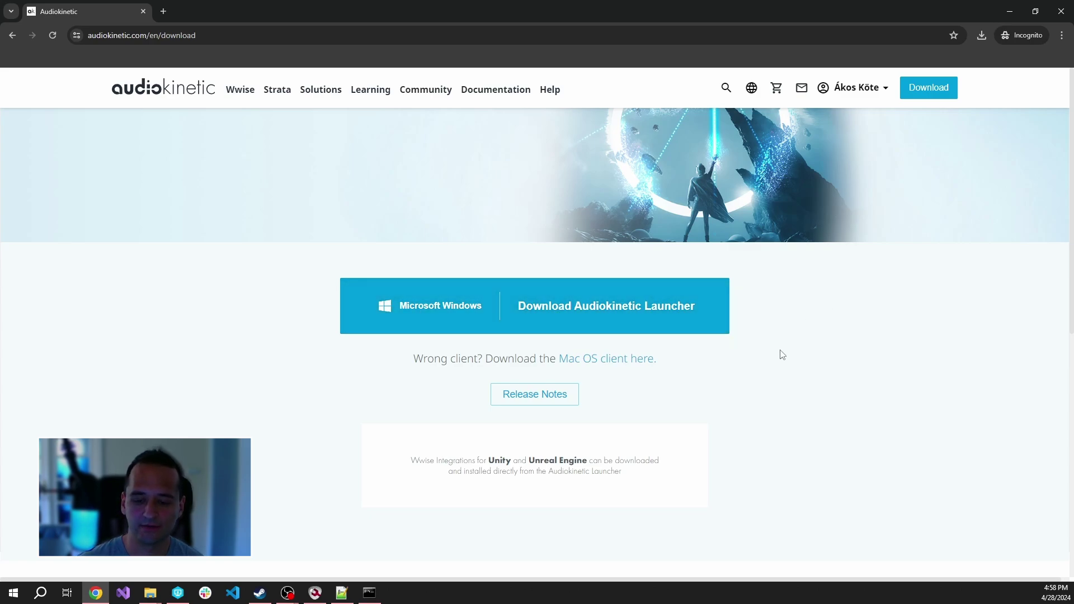
scroll(738, 383, down, 1)
scroll(761, 155, up, 1)
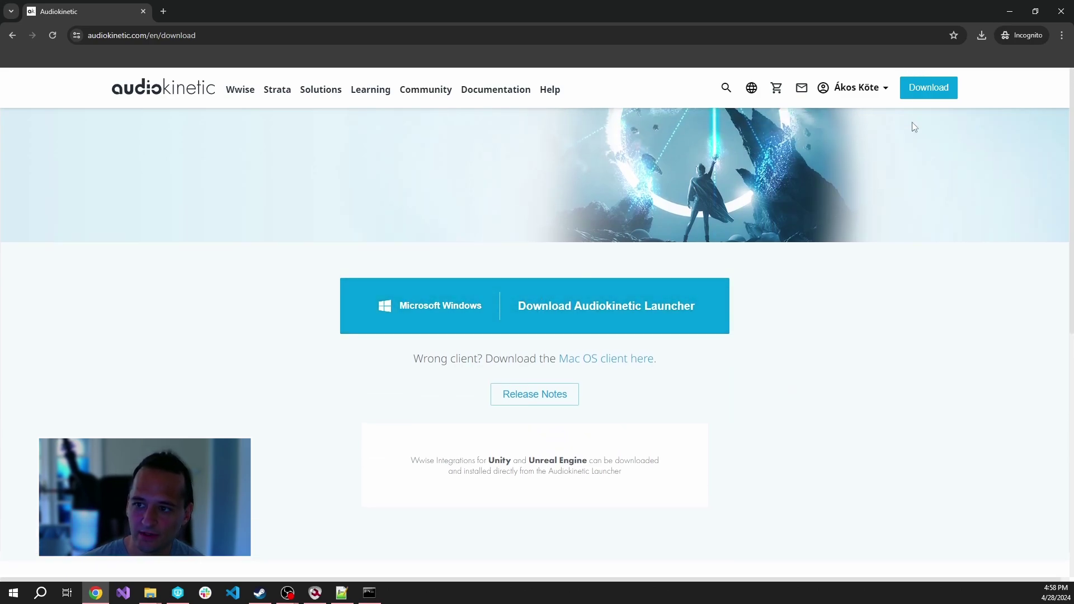
click(1006, 11)
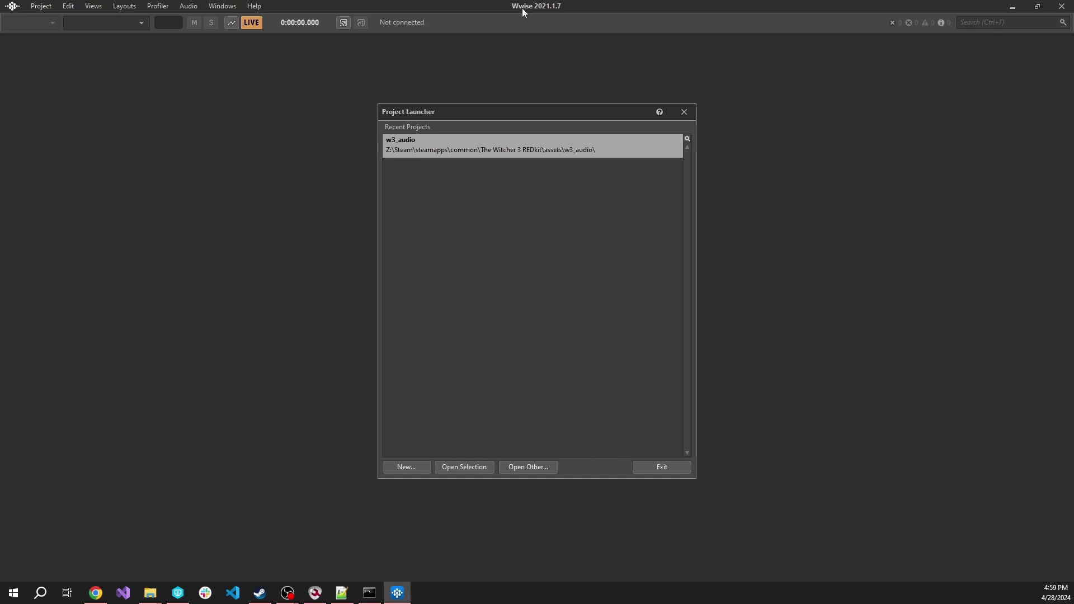
Step: Open w3_audio.wproj from common\Witcher 3 Editor\assets\w3_audio via Open Other
drag(560, 117, 558, 116)
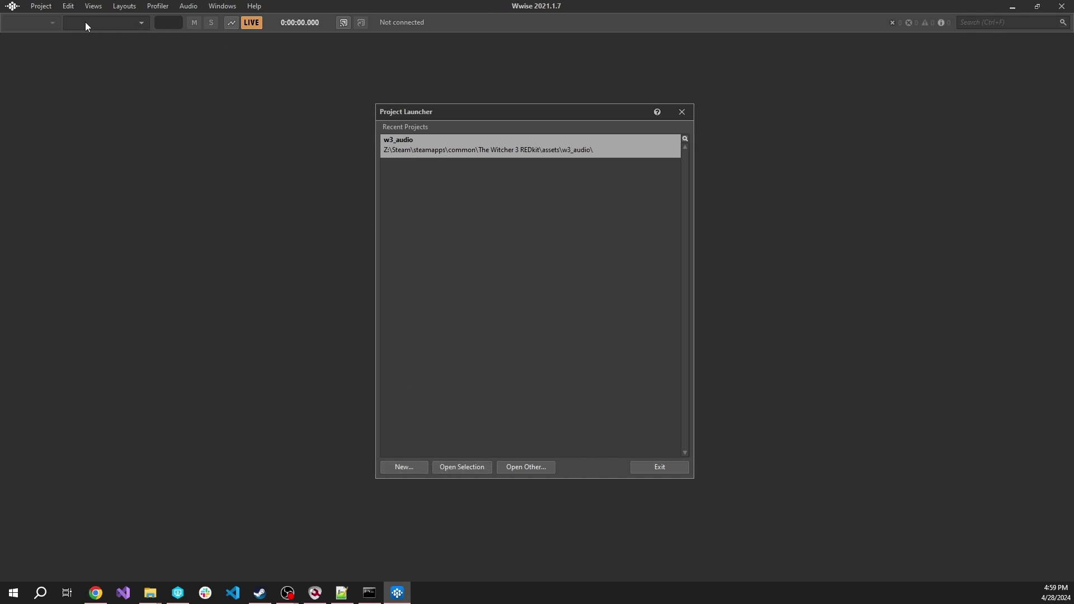
click(532, 467)
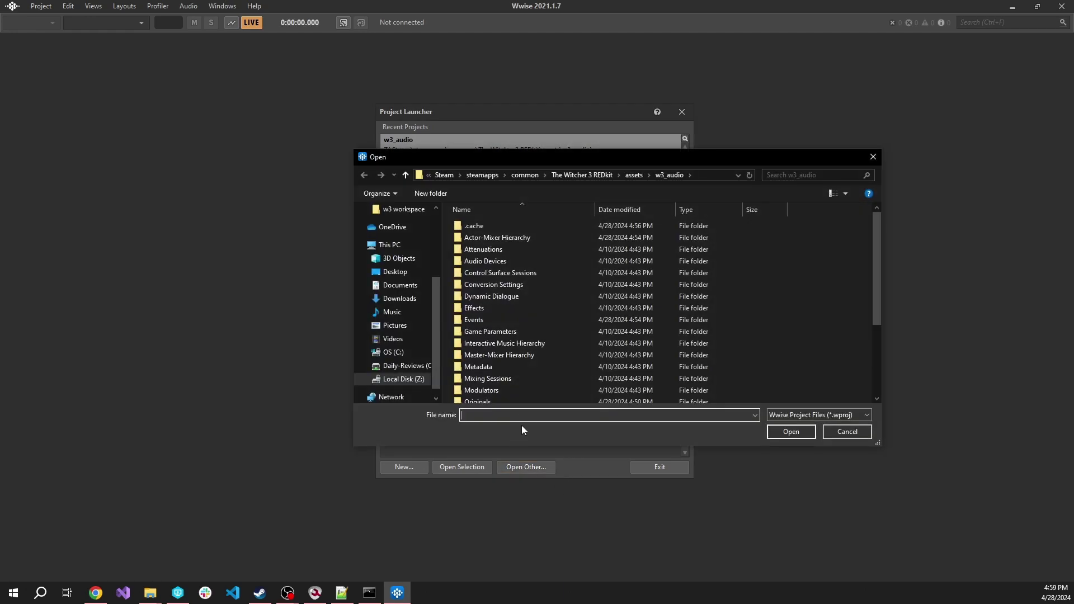
drag(648, 163, 633, 158)
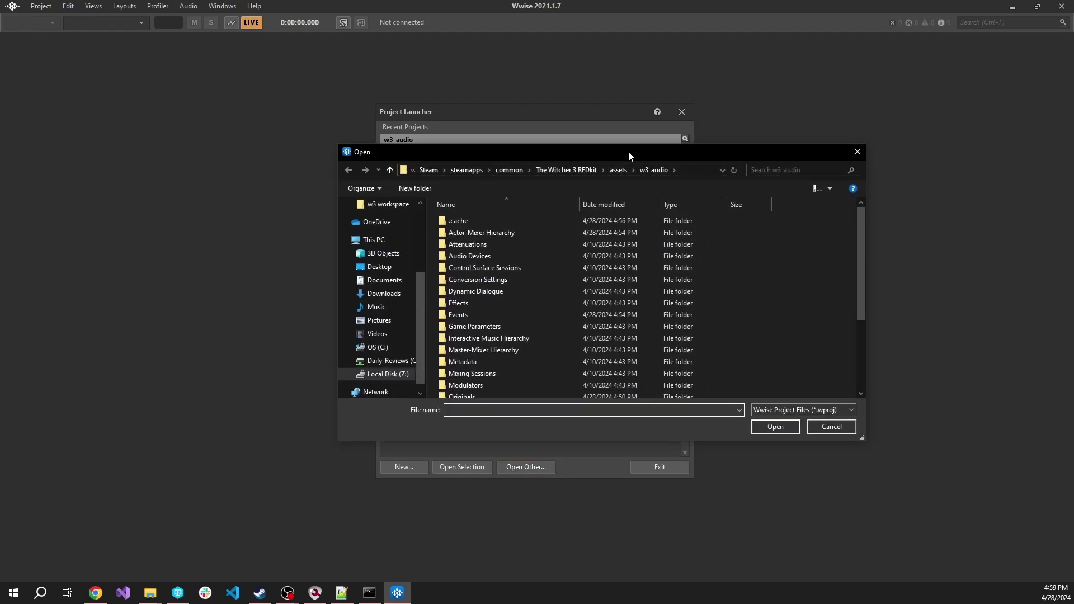
click(512, 173)
double_click(494, 258)
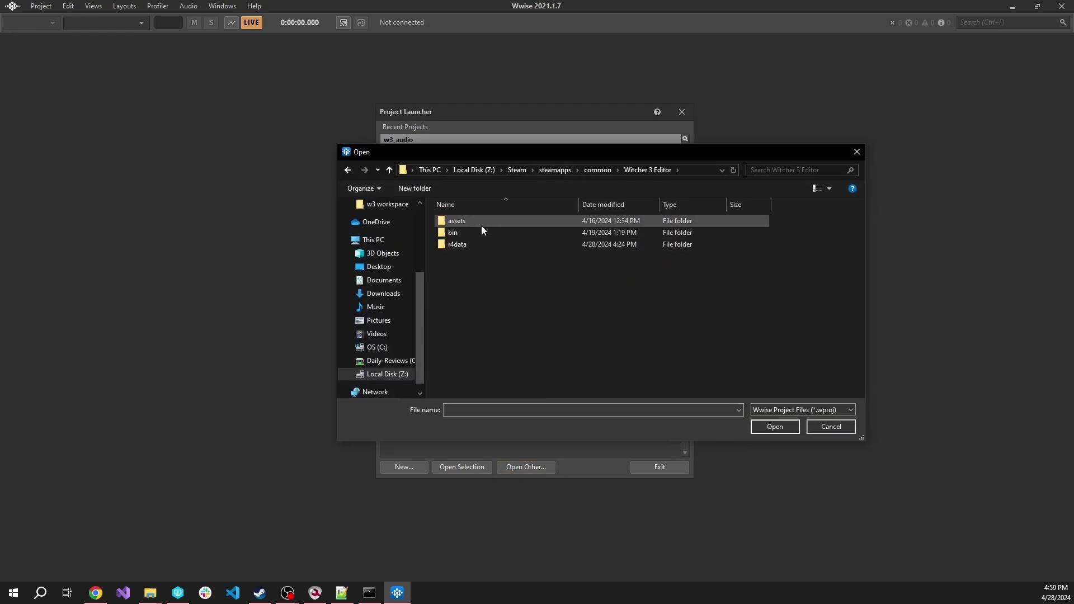
drag(677, 151, 656, 152)
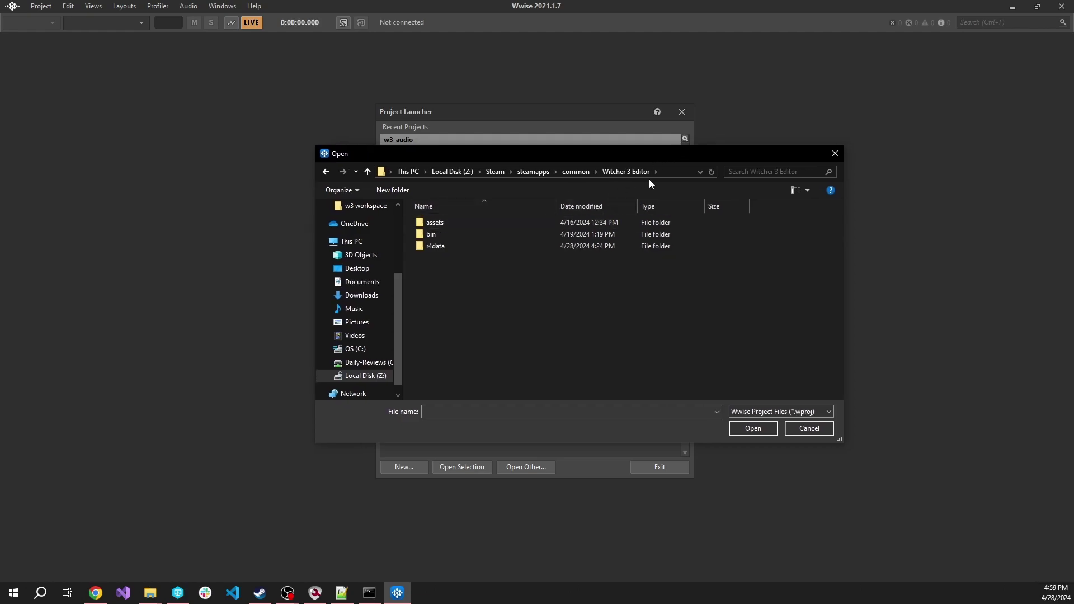
drag(689, 156, 673, 158)
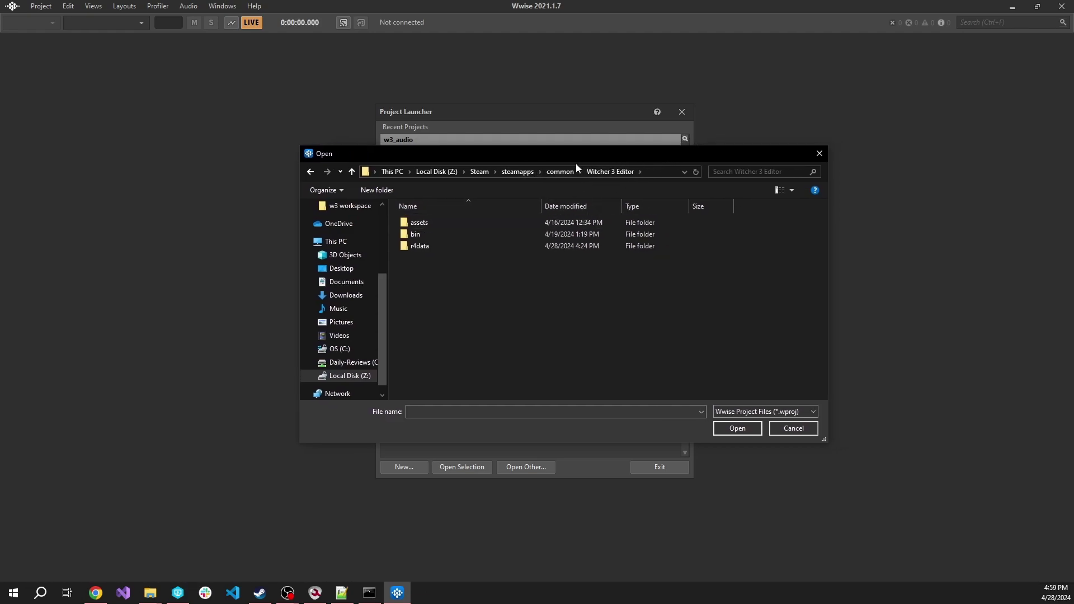
double_click(489, 224)
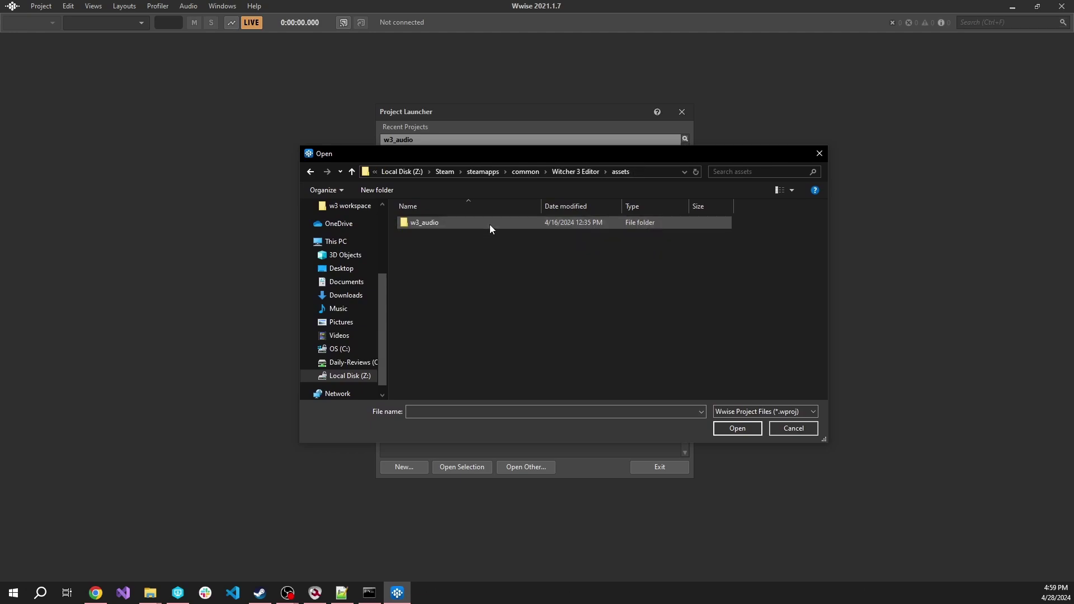
double_click(437, 222)
scroll(570, 280, down, 3)
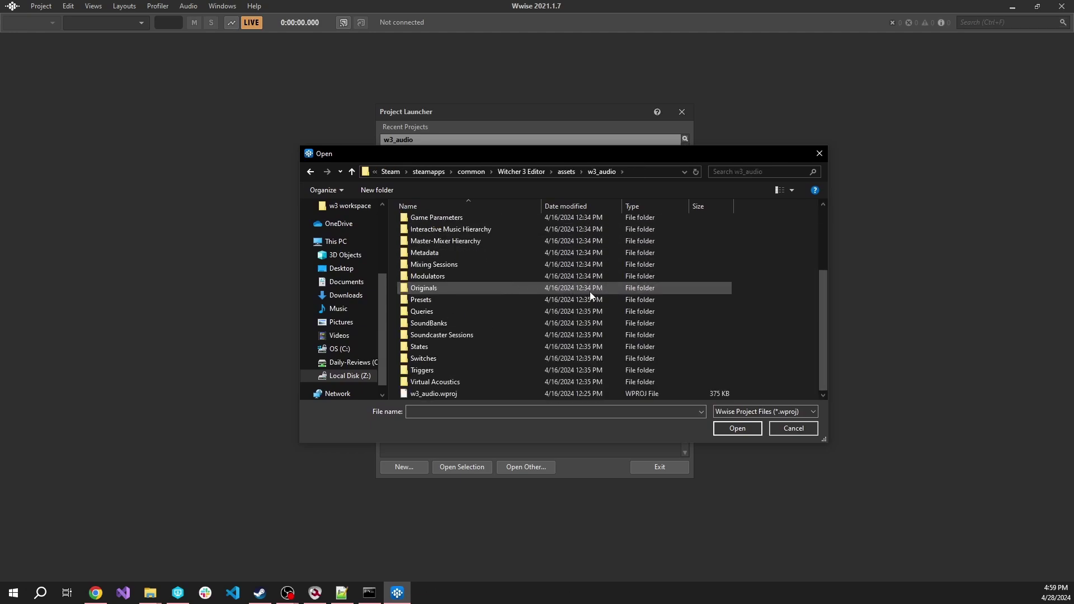
click(444, 394)
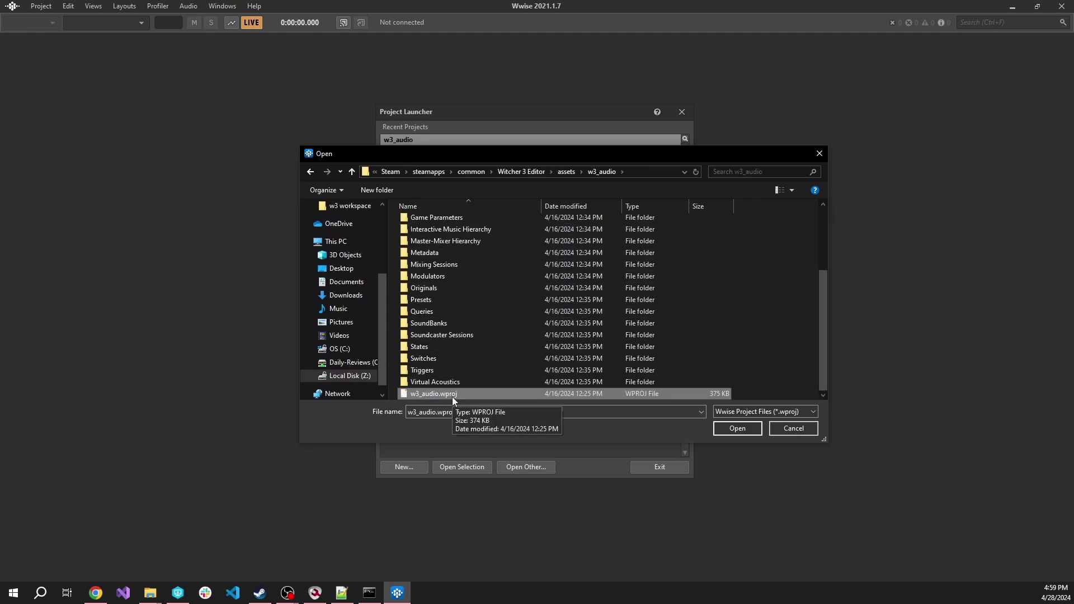
double_click(449, 395)
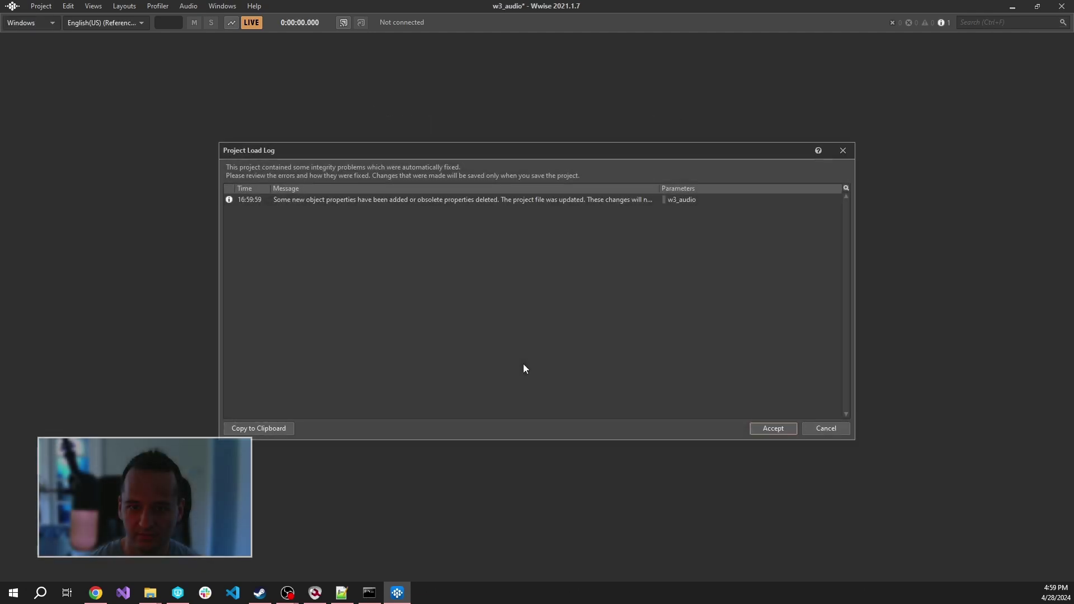
Step: Accept the project load fixes and add a 'test' work unit under SoundBanks
click(773, 428)
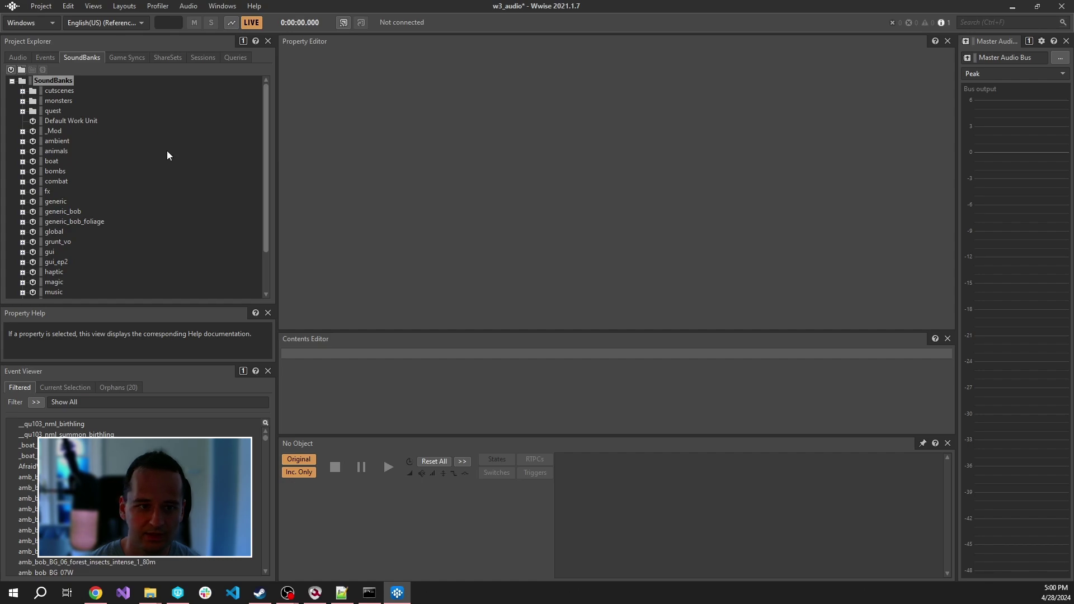
right_click(60, 78)
mouse_move(109, 87)
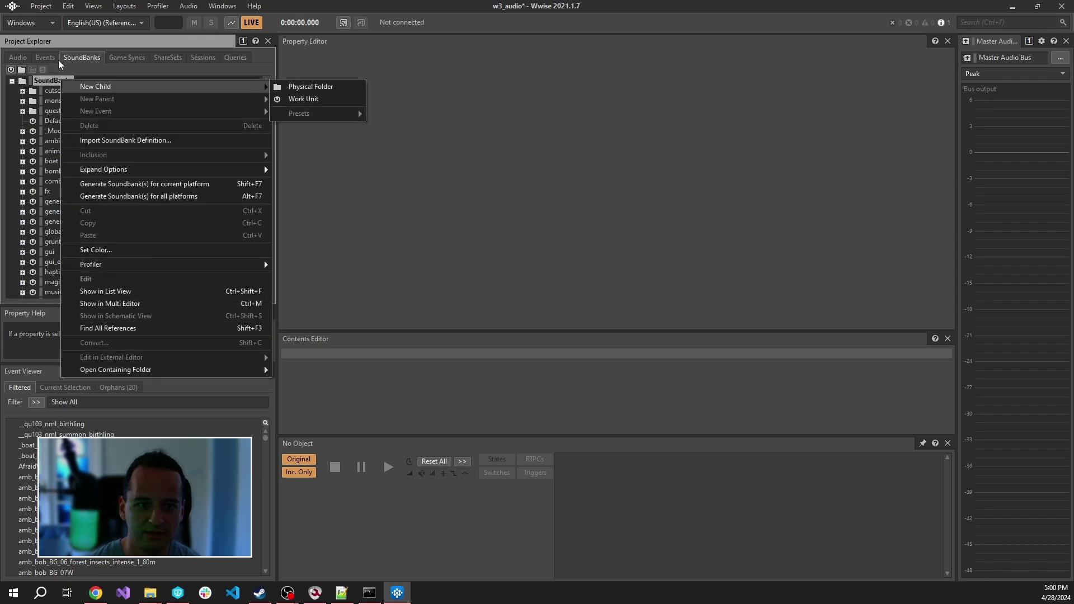
click(65, 78)
right_click(65, 79)
mouse_move(143, 85)
click(325, 87)
text(test)
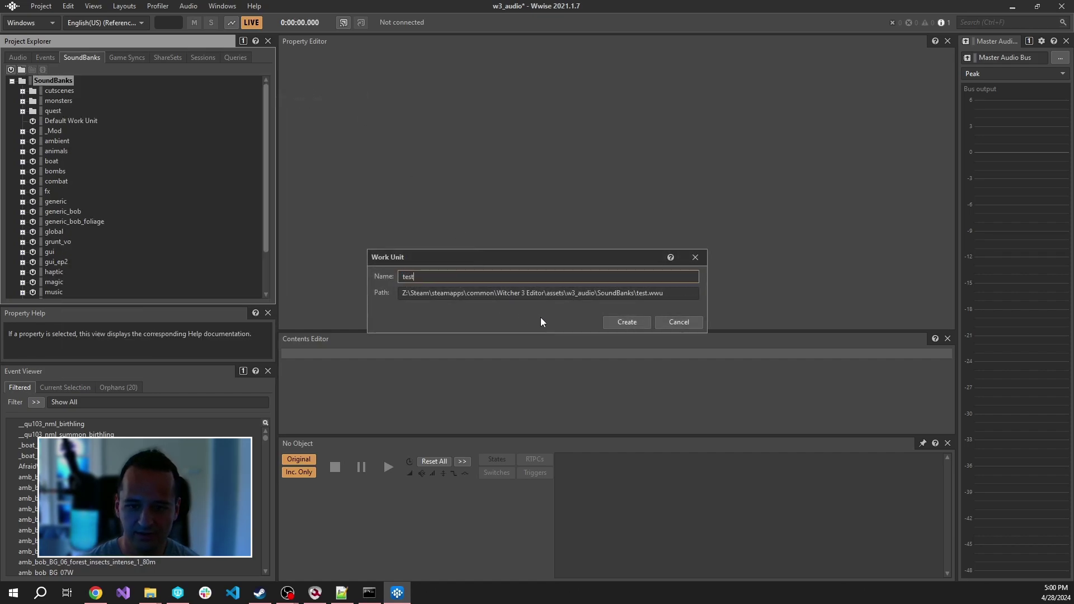
click(621, 324)
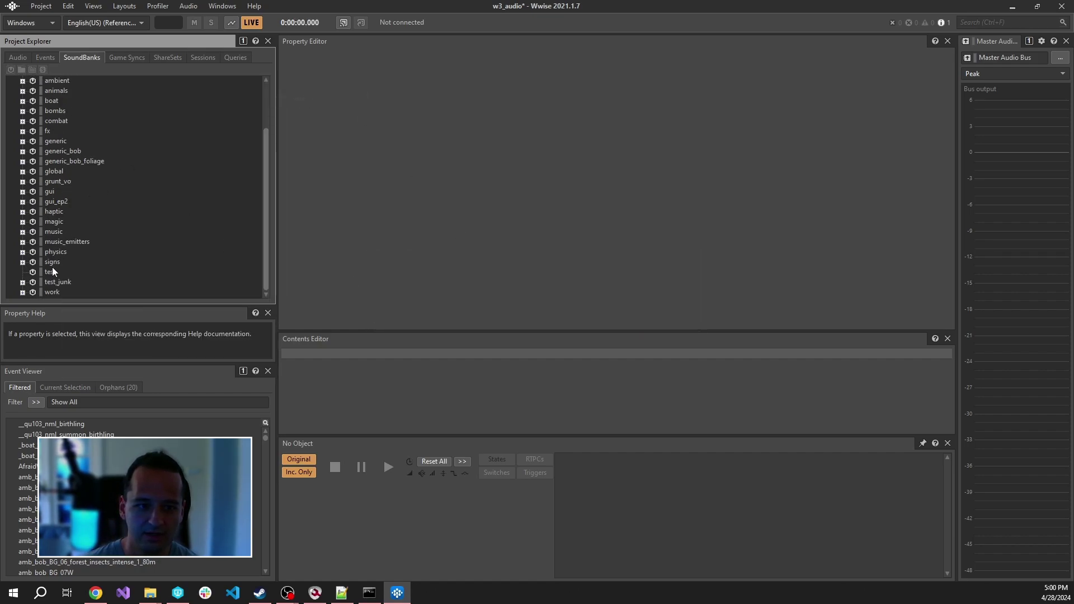
click(52, 270)
Step: Add a 'test' work unit under Events
click(55, 56)
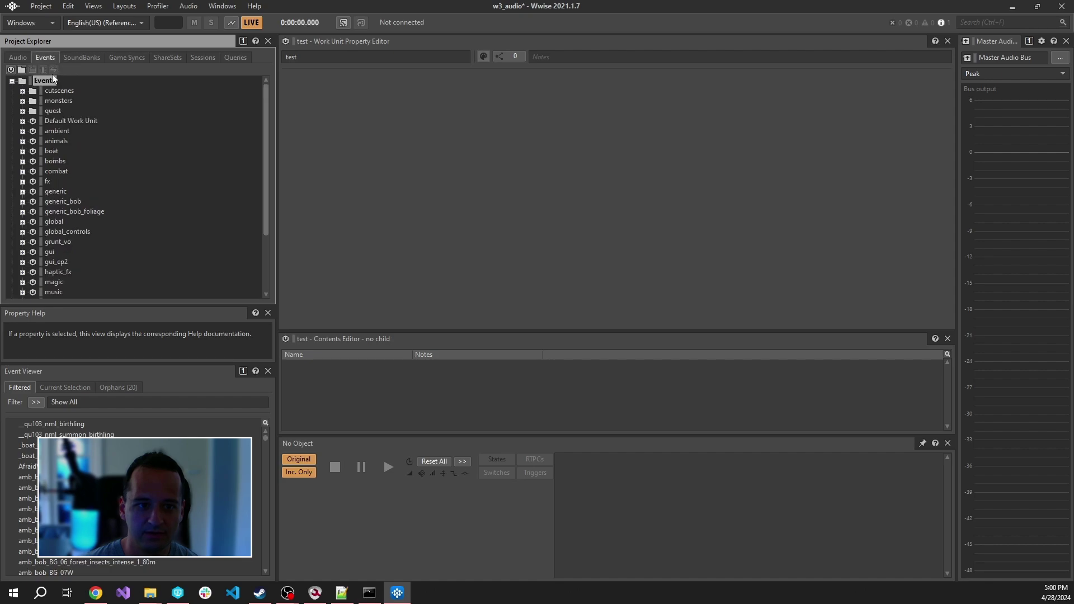
right_click(45, 80)
mouse_move(136, 85)
click(235, 96)
text(test)
click(643, 323)
Step: Add a 'test' work unit under the Actor-Mixer Hierarchy
click(23, 59)
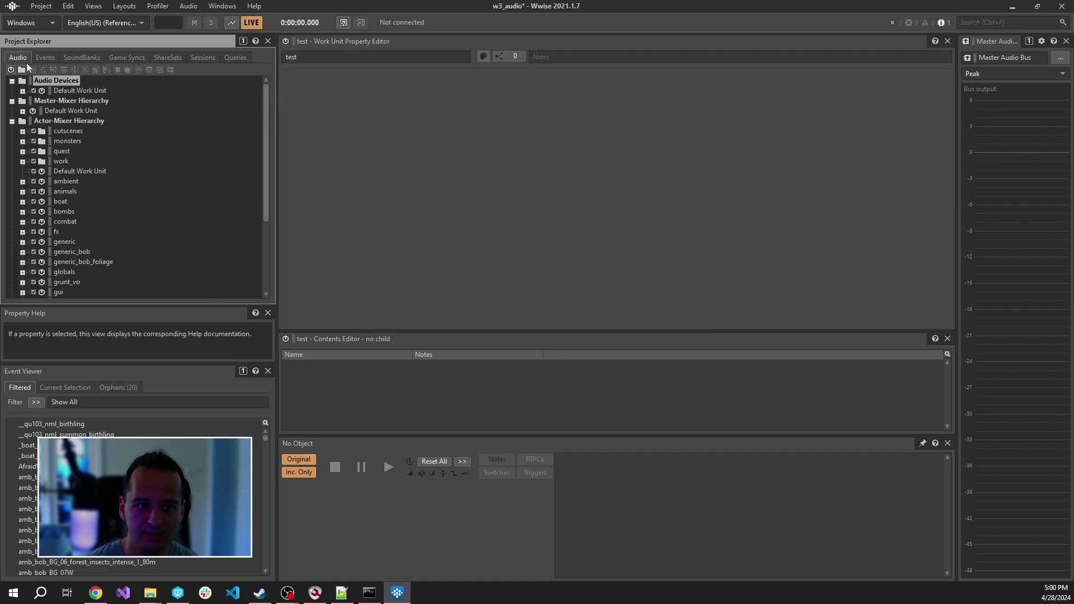
right_click(72, 122)
mouse_move(135, 129)
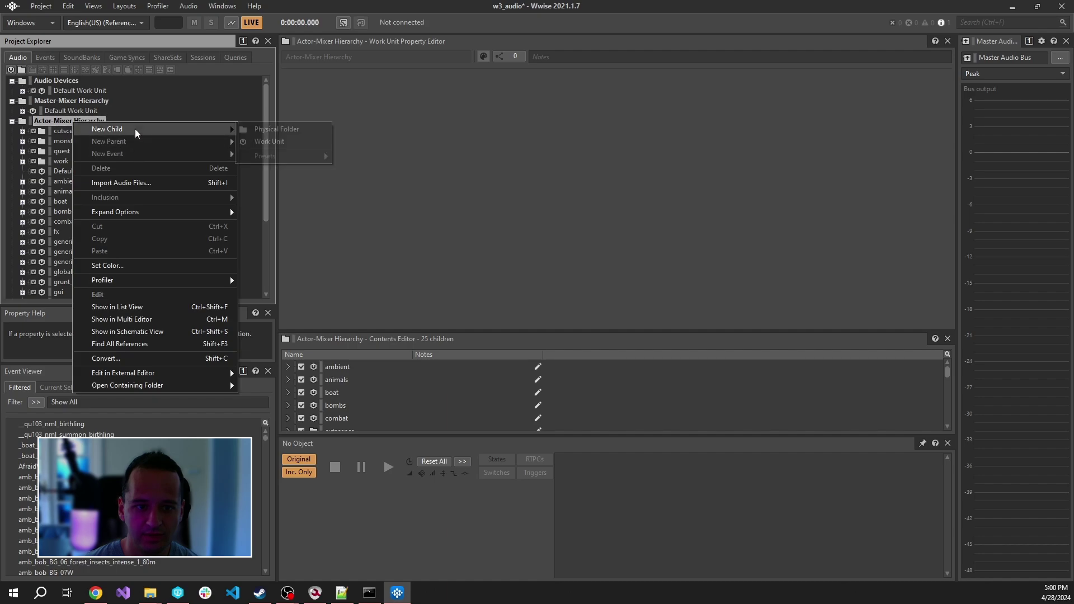
click(269, 141)
text(test)
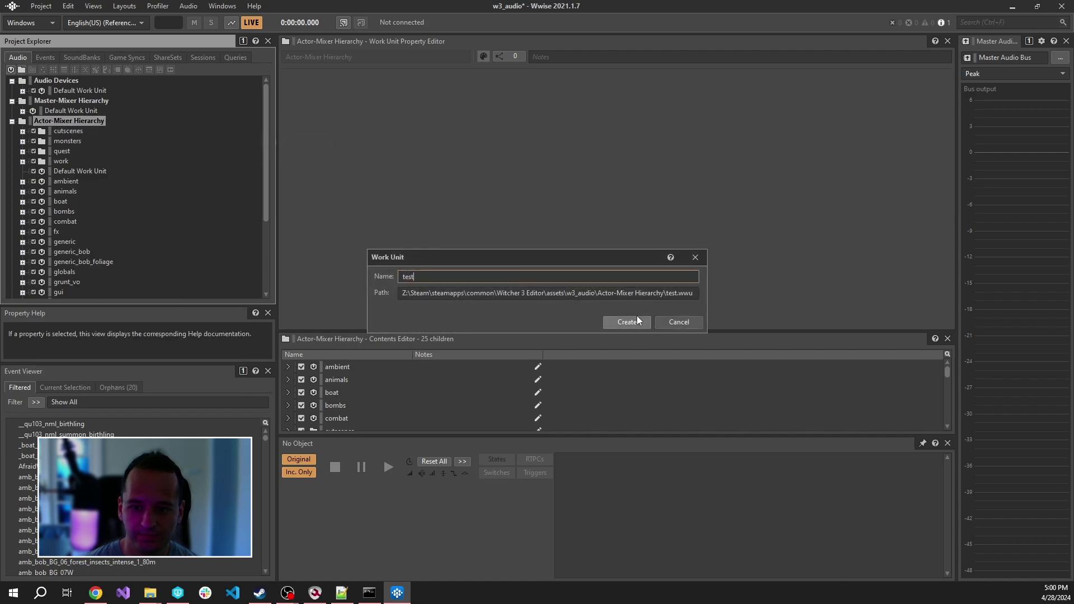
click(636, 316)
click(65, 253)
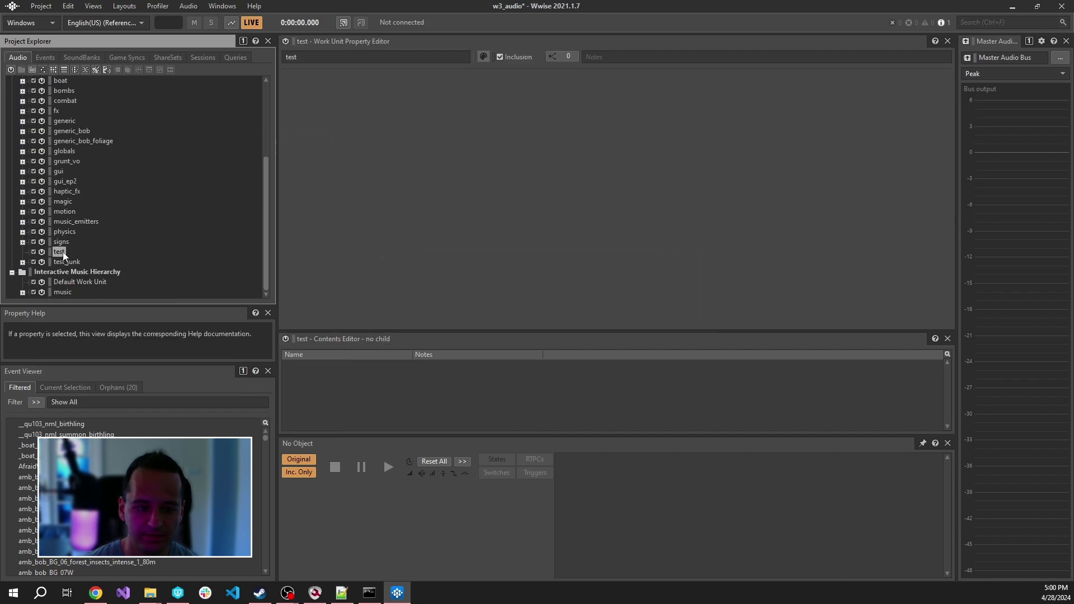
right_click(62, 252)
Step: Start an audio file import into the test work unit
click(60, 253)
right_click(62, 253)
click(114, 329)
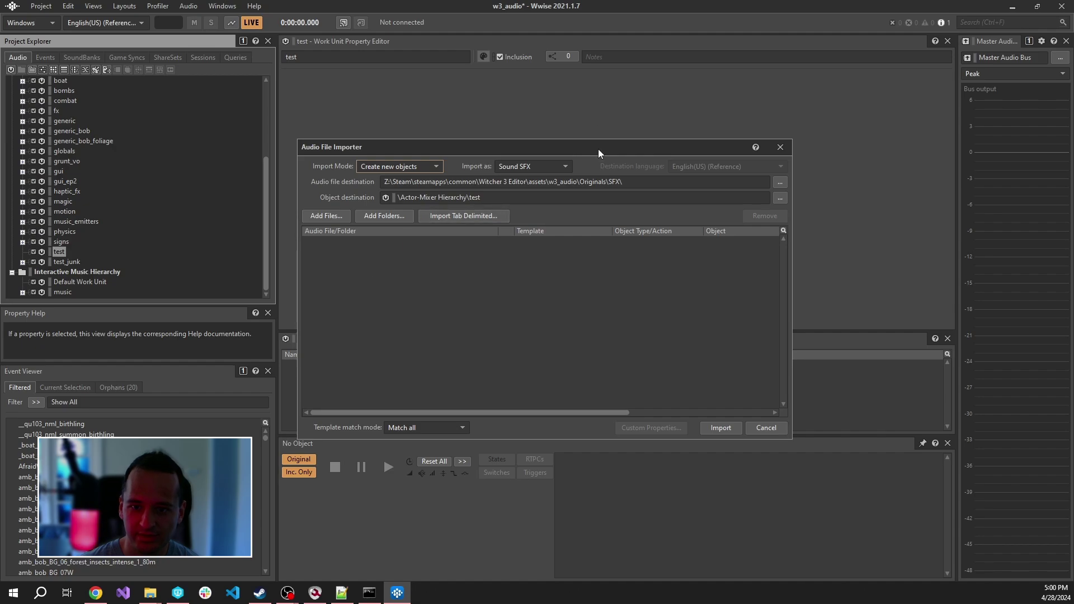
drag(599, 149, 587, 147)
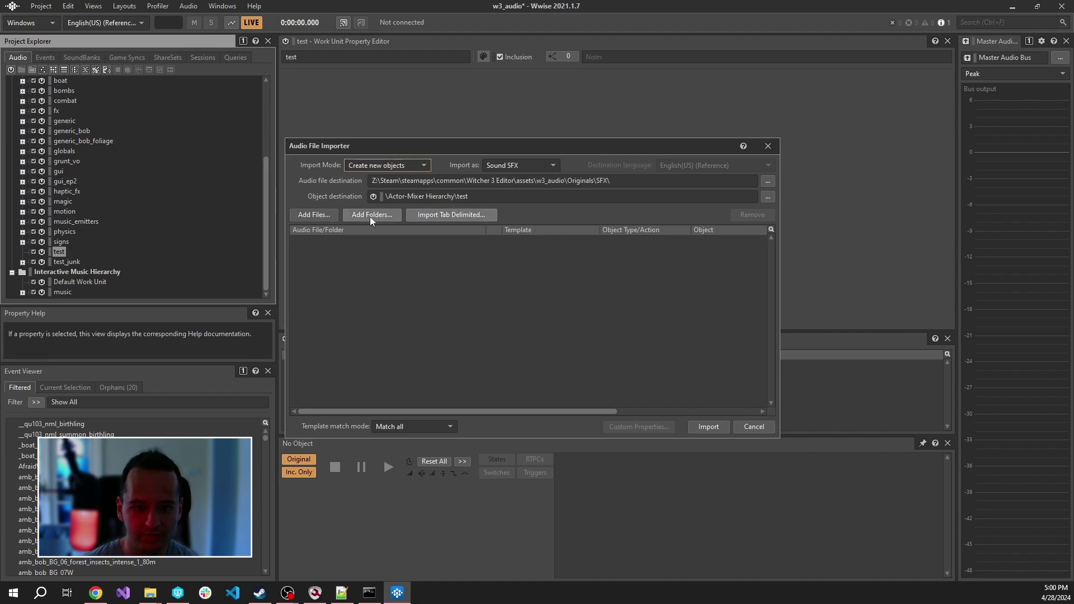
click(307, 215)
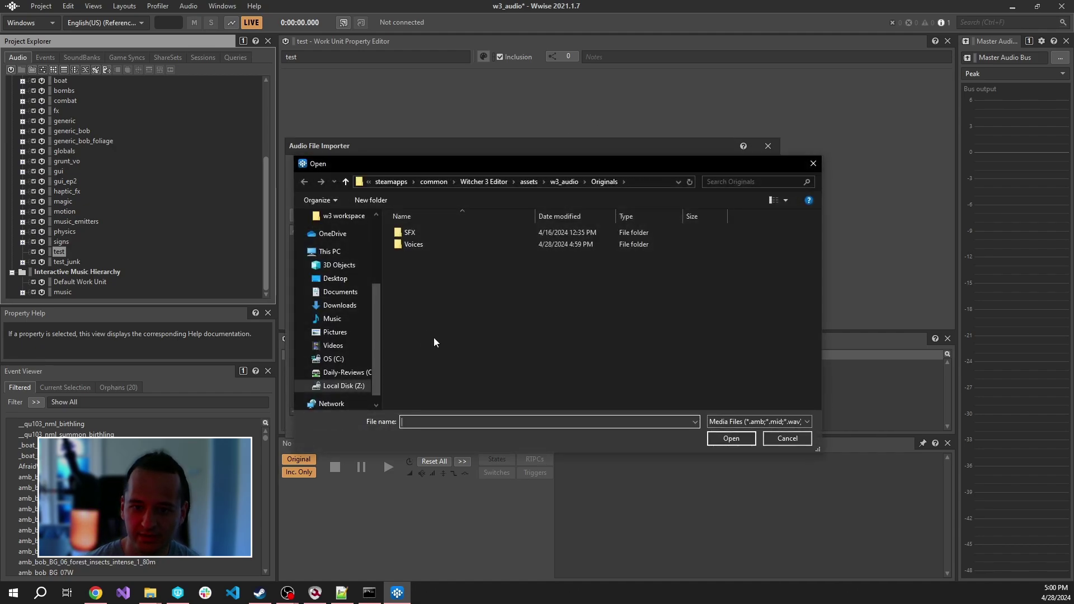
Step: Pick C:\Windows\Media\chord.wav and import it as a sound effect
click(336, 358)
double_click(449, 305)
scroll(465, 306, down, 10)
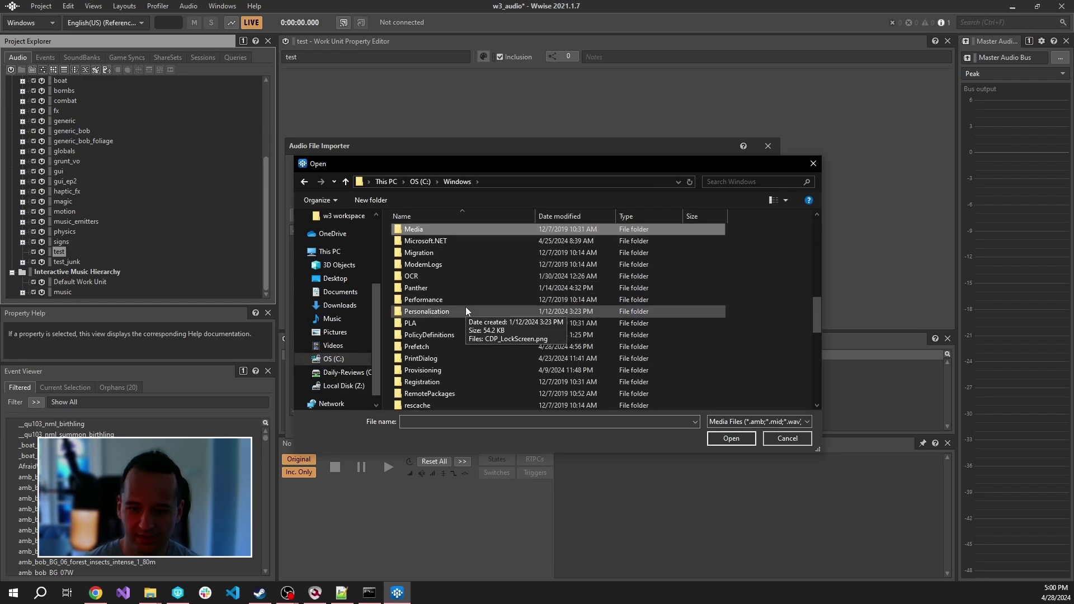
double_click(425, 229)
scroll(506, 263, down, 7)
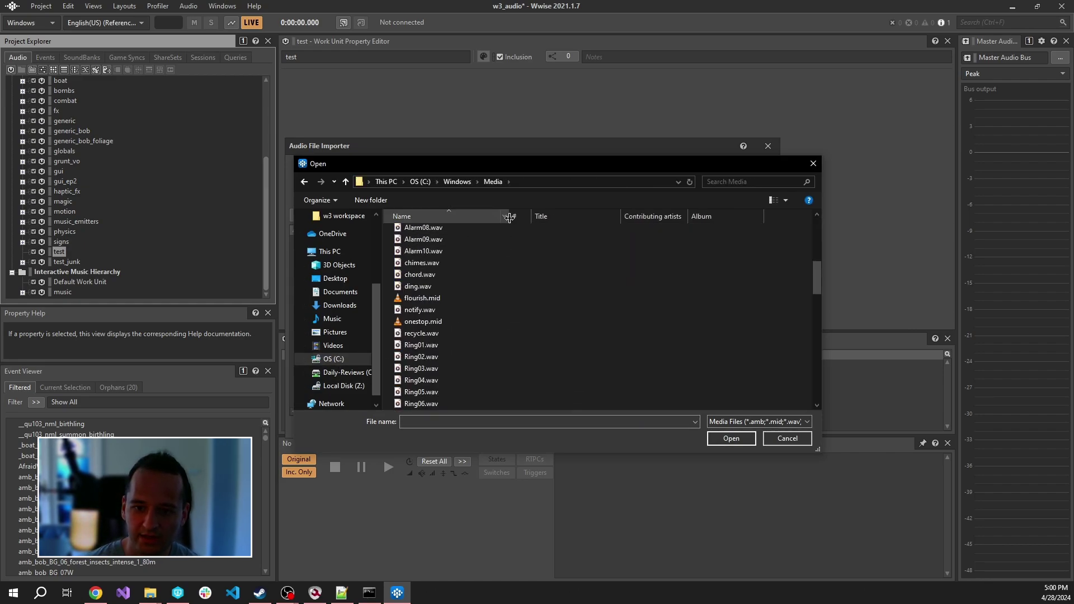
drag(509, 216, 559, 216)
scroll(615, 280, down, 8)
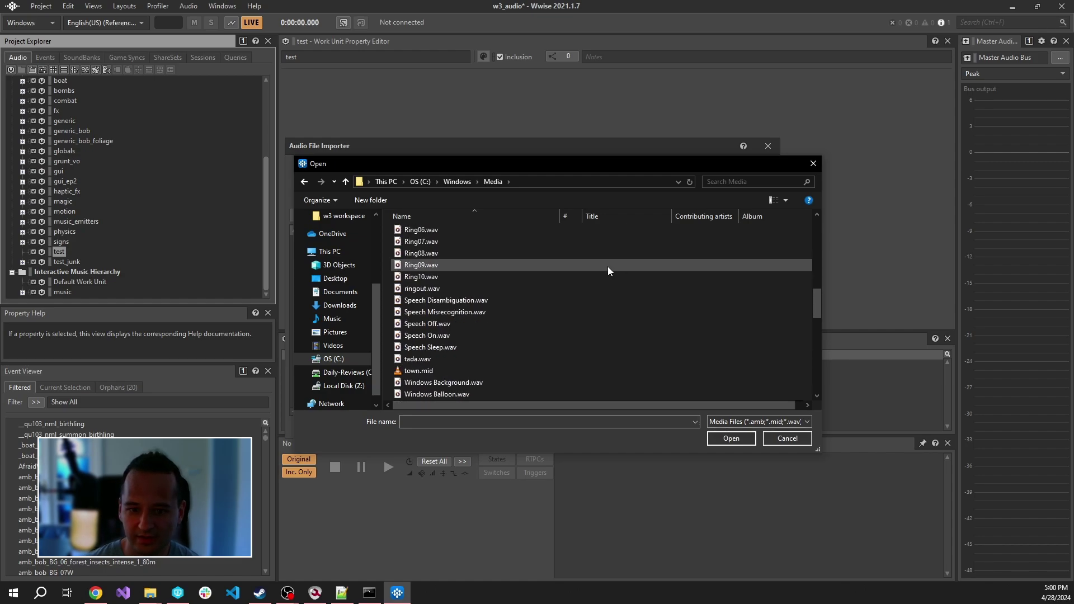
scroll(601, 286, up, 6)
scroll(589, 297, up, 2)
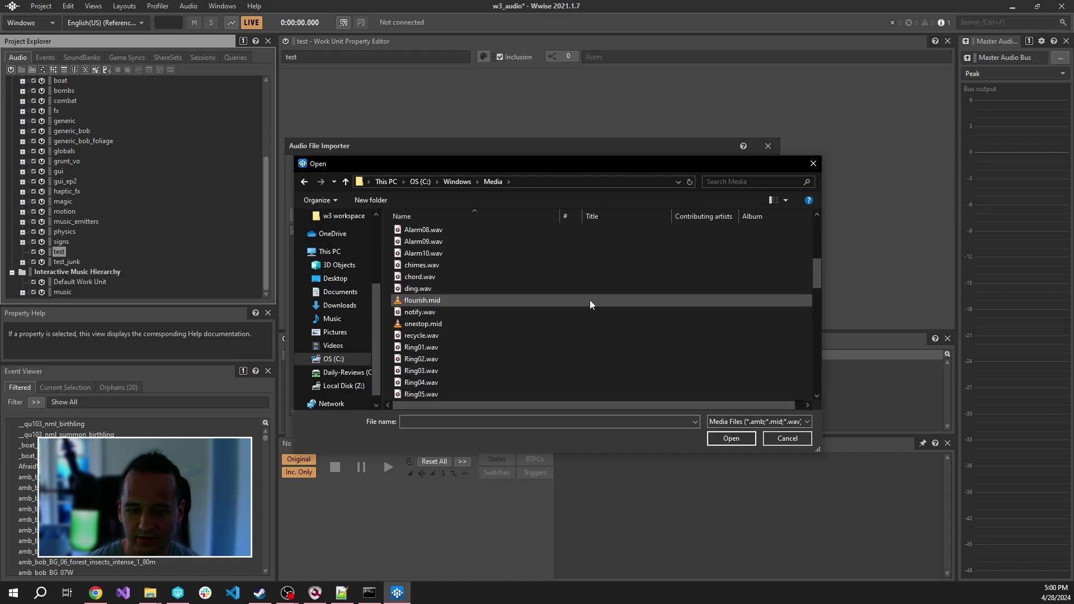
scroll(470, 308, up, 1)
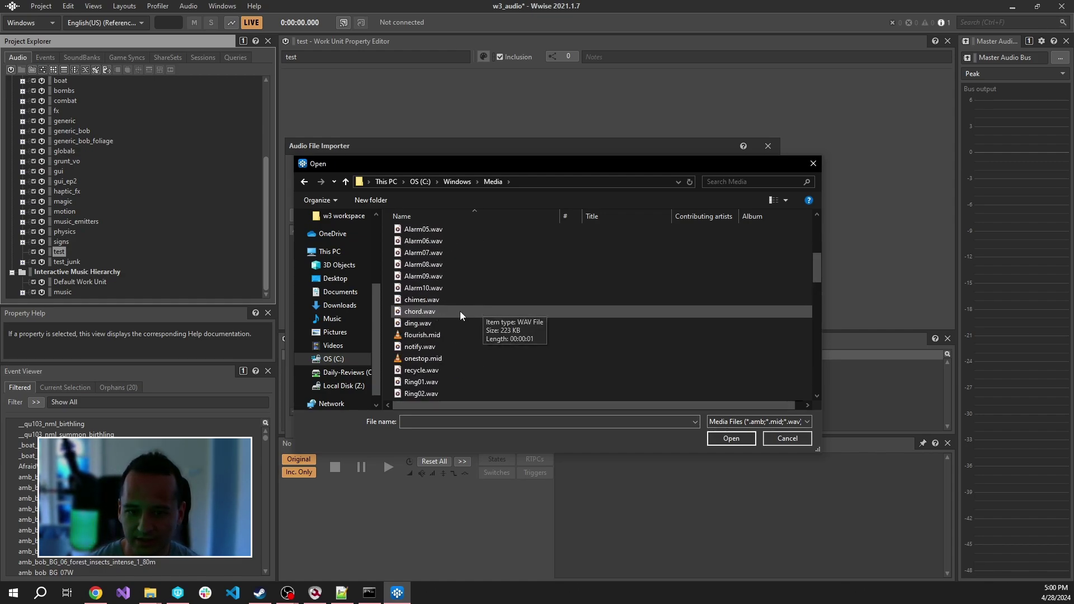
click(450, 301)
click(485, 317)
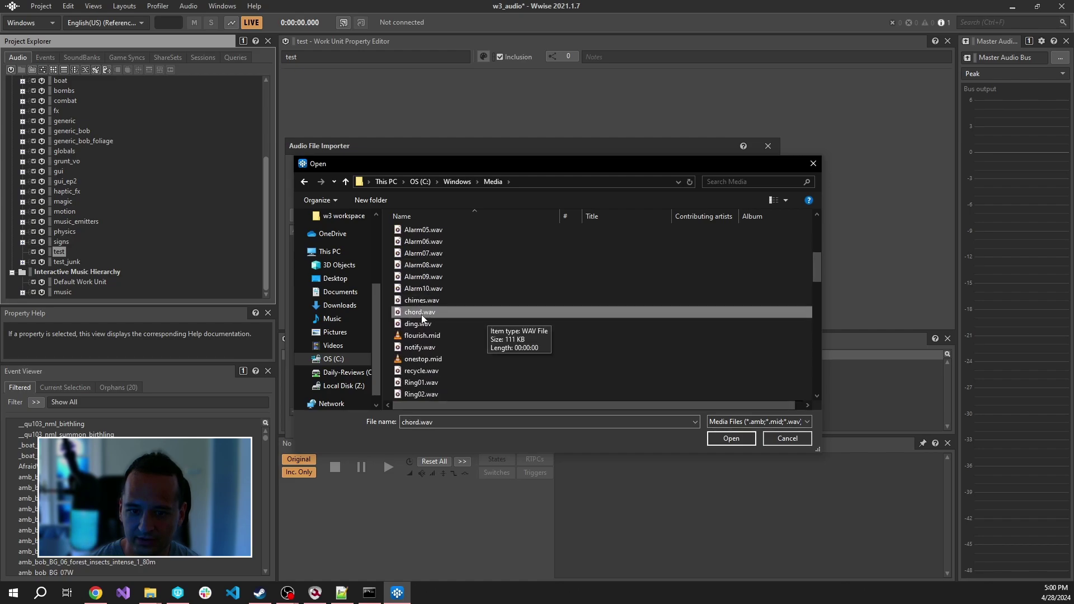
double_click(454, 316)
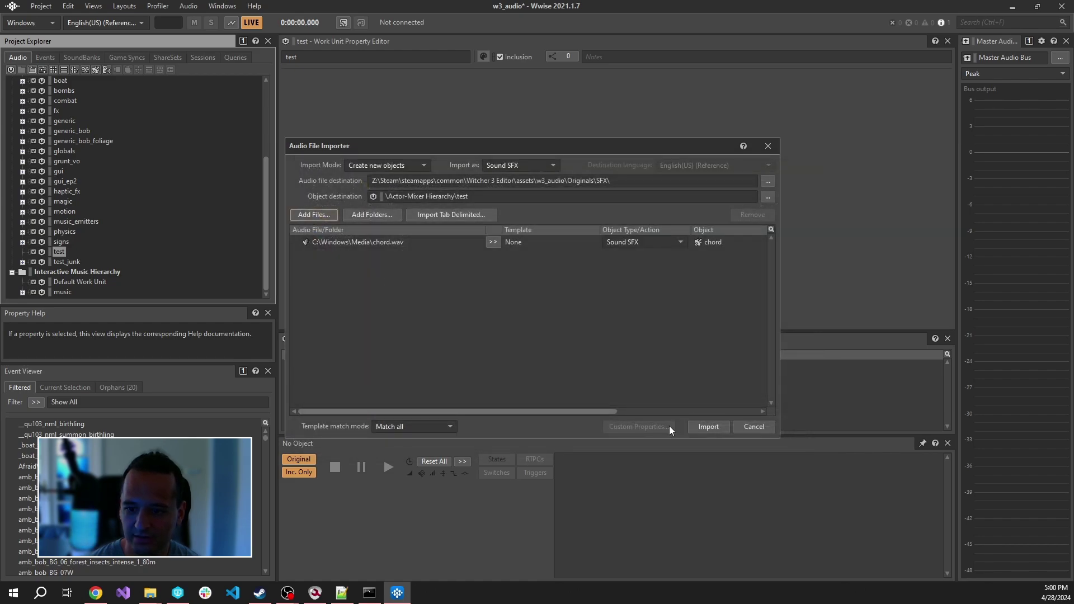
click(348, 243)
click(708, 427)
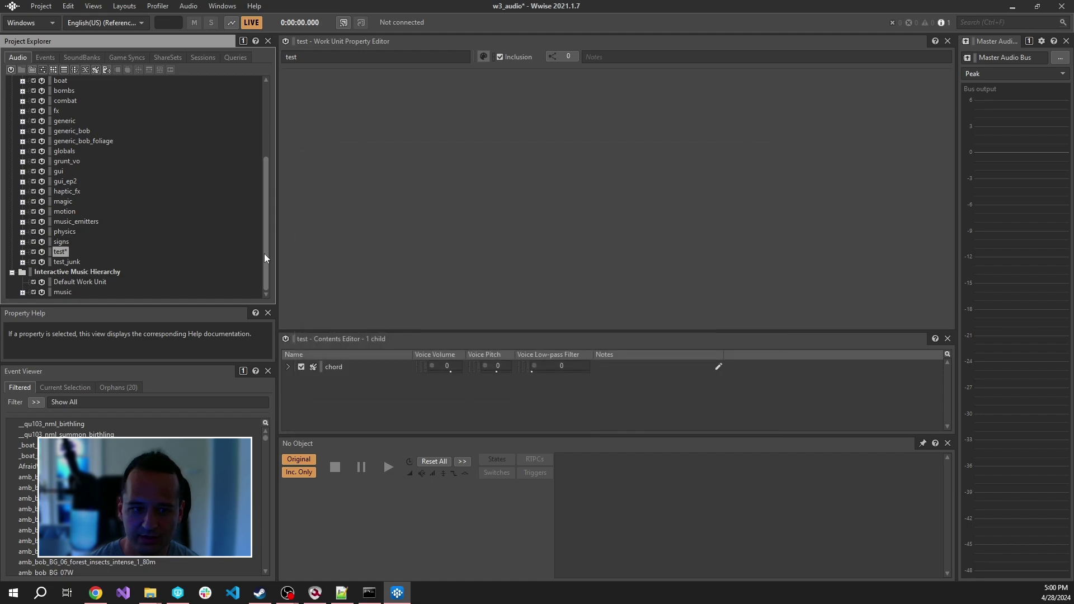
Step: Select the new chord sound under test and play it back
click(23, 253)
click(74, 263)
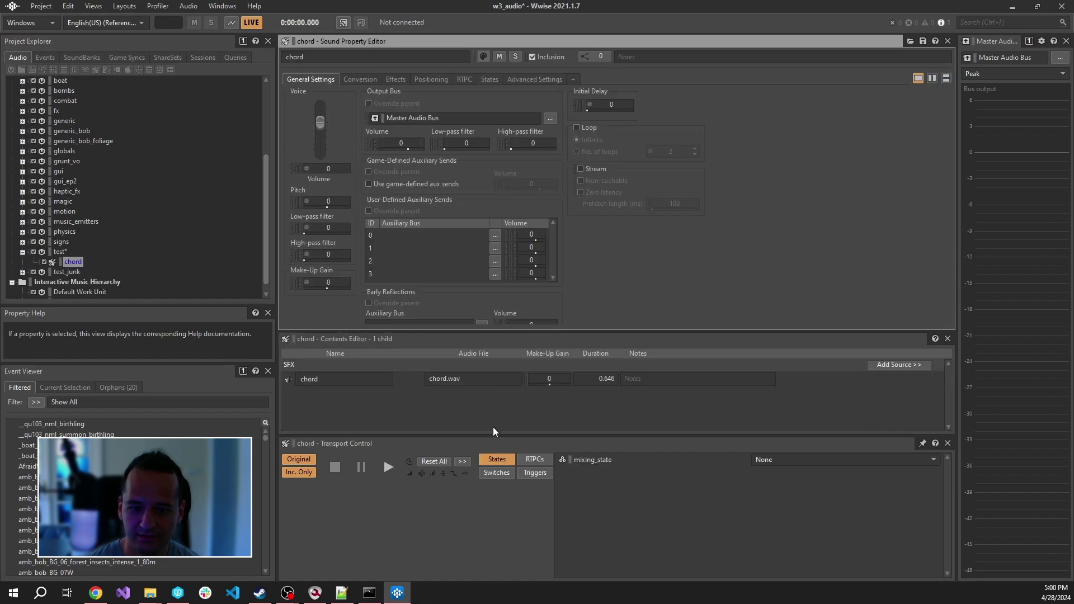
click(392, 466)
click(388, 467)
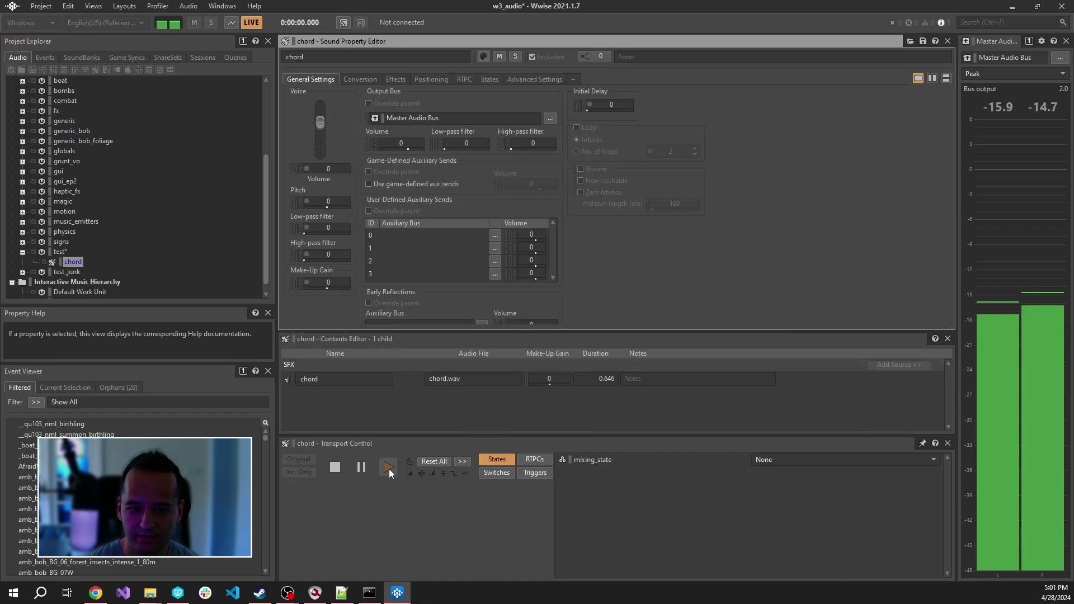
click(49, 57)
scroll(155, 215, up, 3)
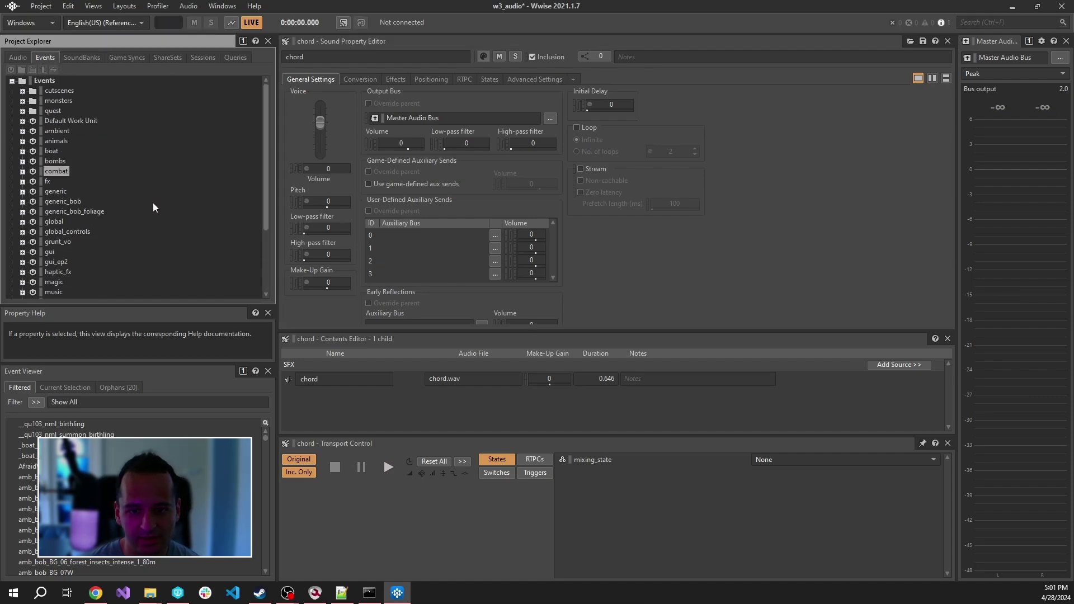
click(32, 59)
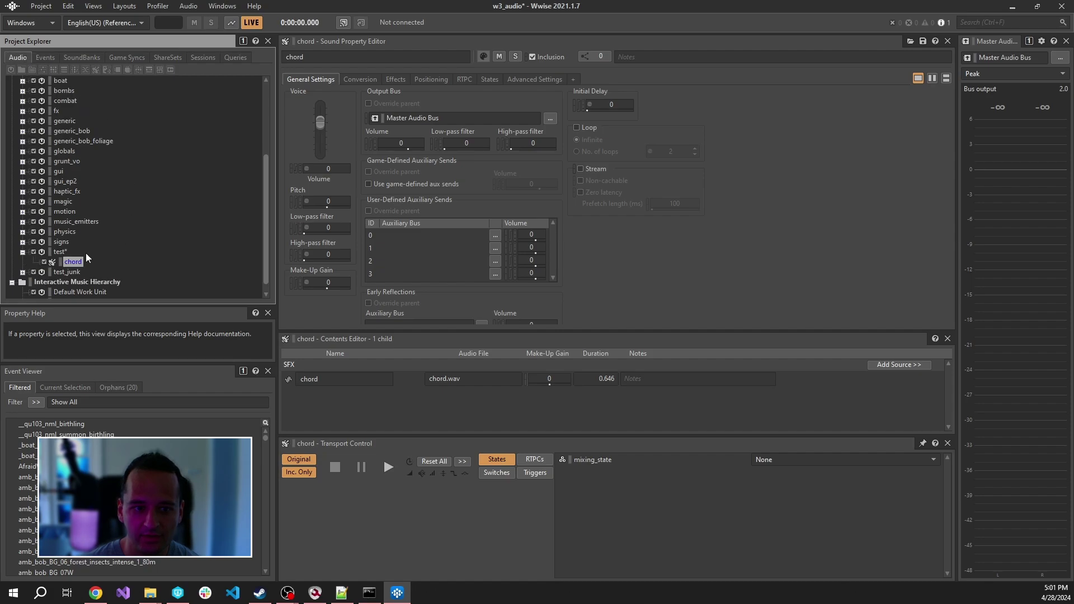
click(44, 58)
Step: Create a new event named test_windows under the test work unit
click(50, 252)
right_click(49, 252)
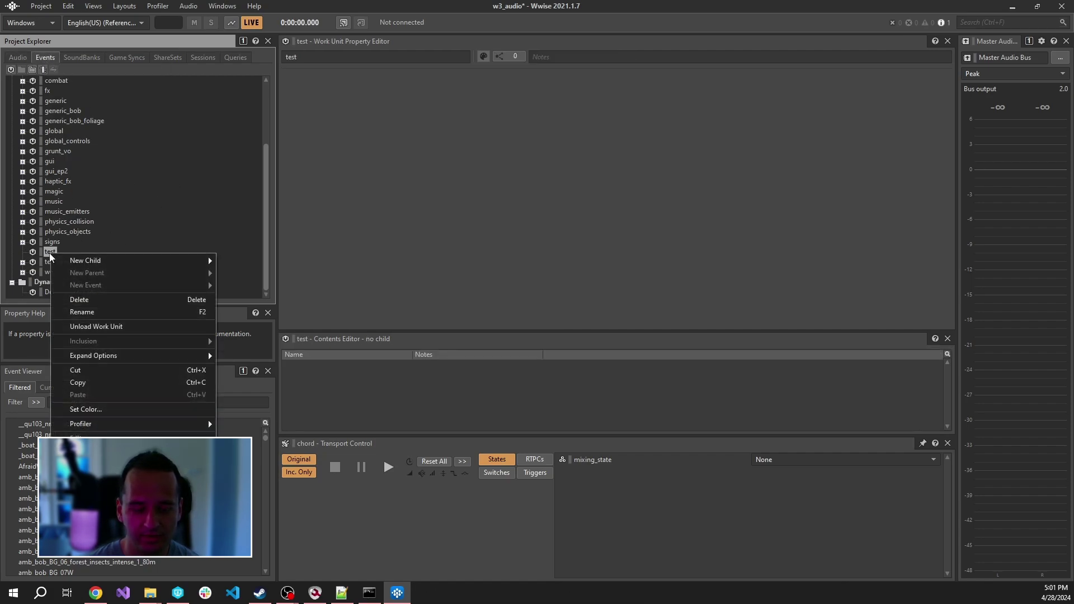
key(Escape)
right_click(52, 250)
mouse_move(95, 261)
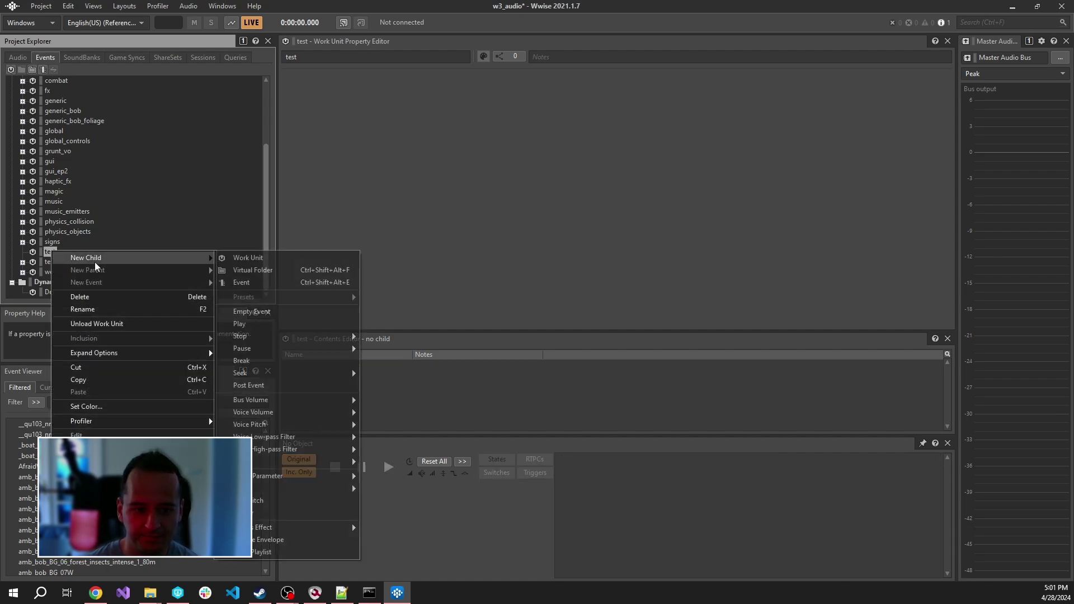
click(301, 281)
text(test windows)
key(Return)
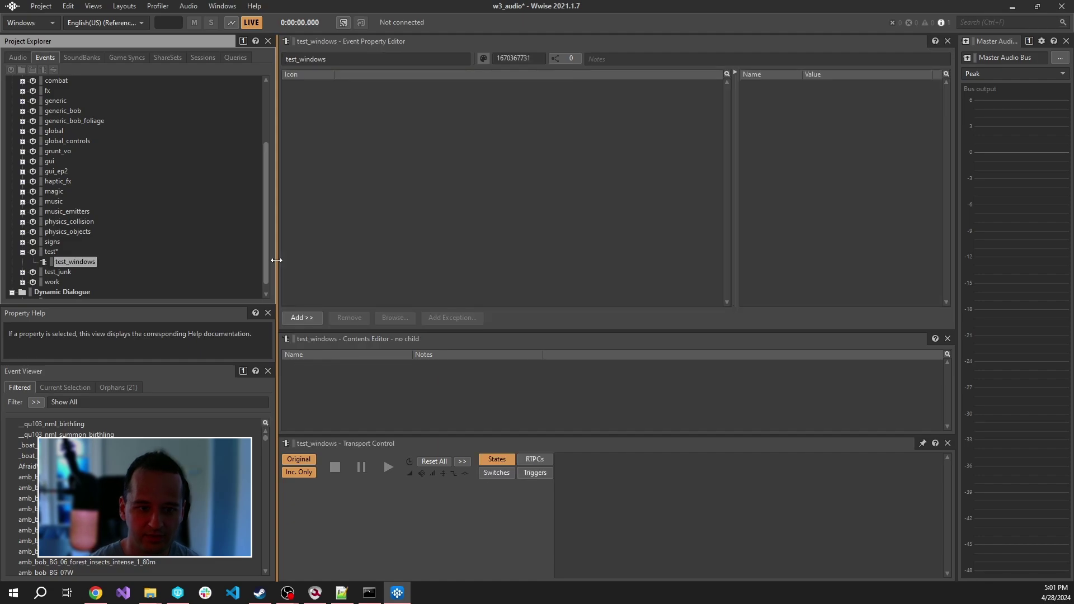
Step: Try finding the event's target by searching 'test' and 'test_w', then cancel
click(302, 317)
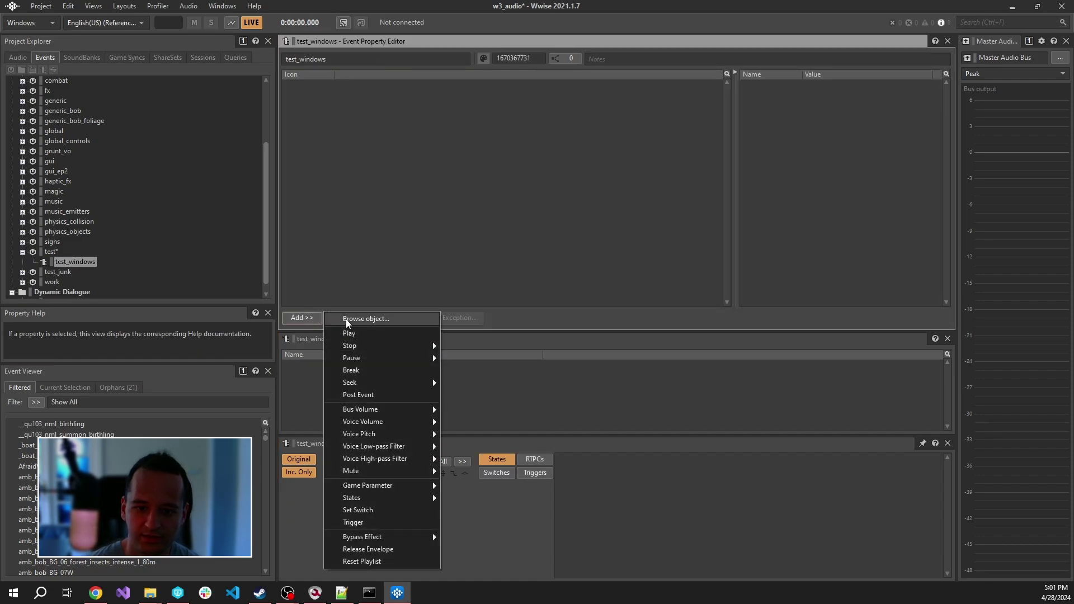
click(365, 319)
click(454, 170)
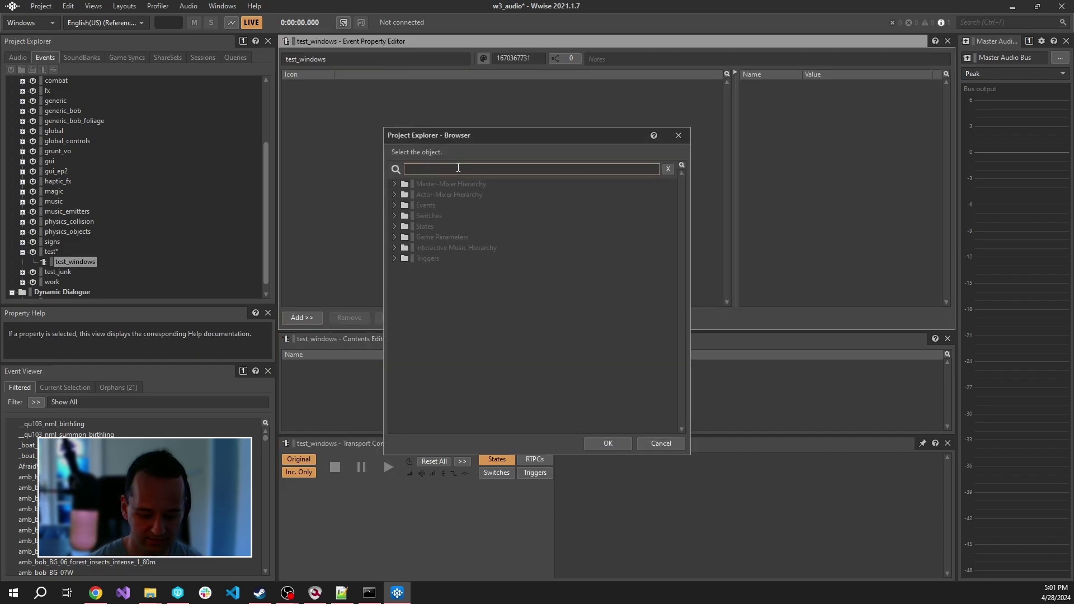
text(test)
key(BackSpace)
key(BackSpace)
key(BackSpace)
key(BackSpace)
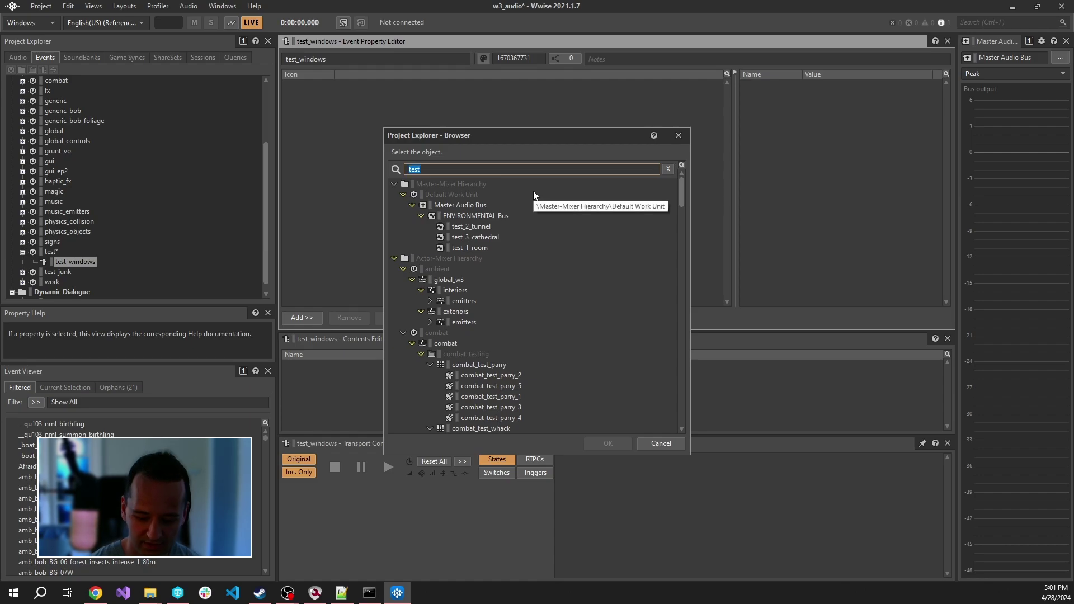
text(test_w)
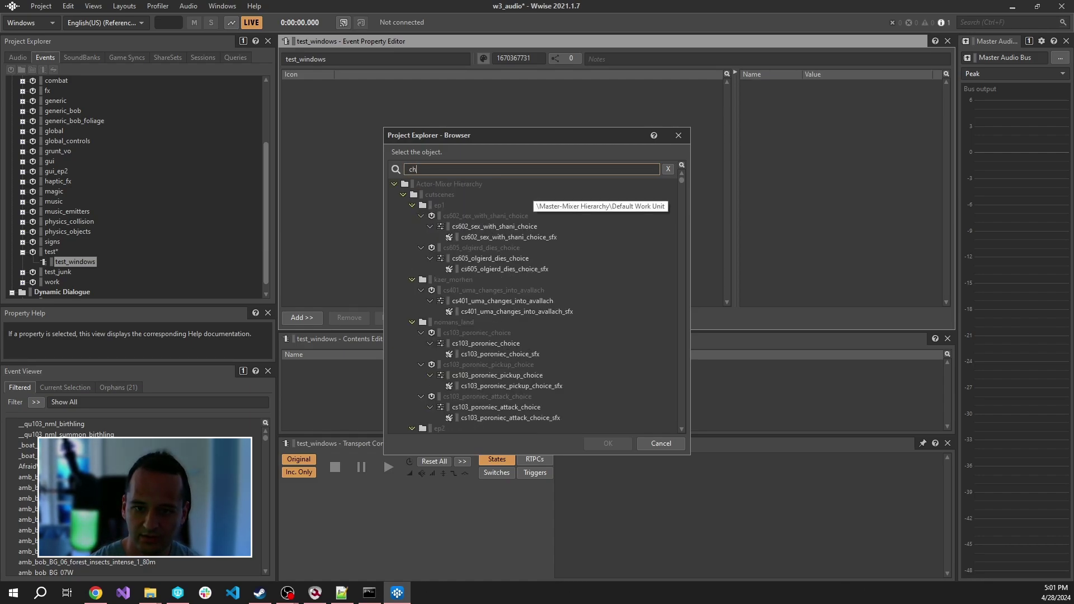
key(ctrl+a)
key(Escape)
key(Escape)
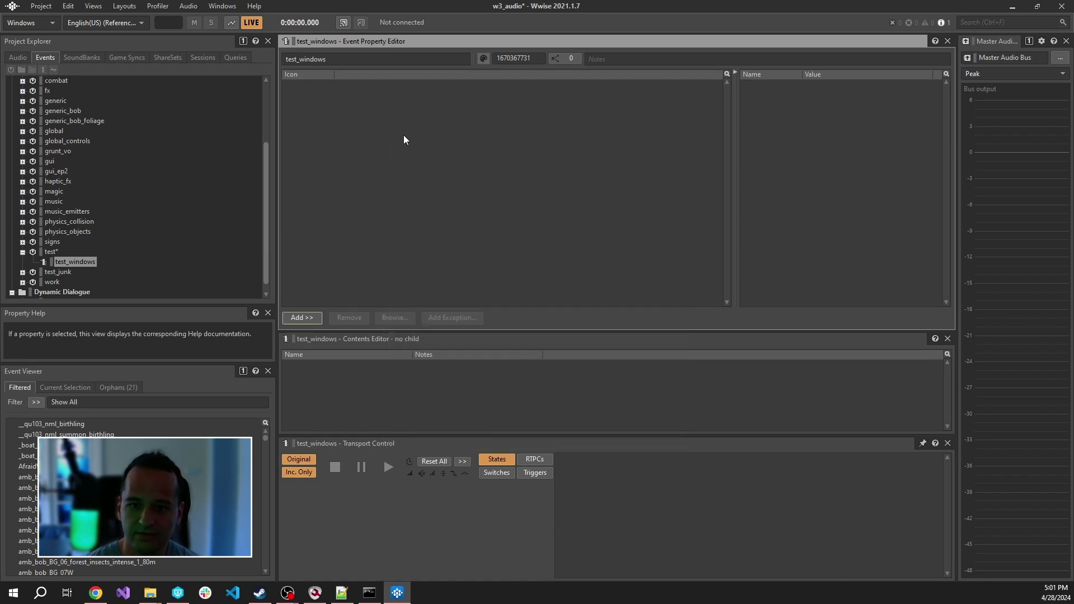
click(17, 58)
click(45, 57)
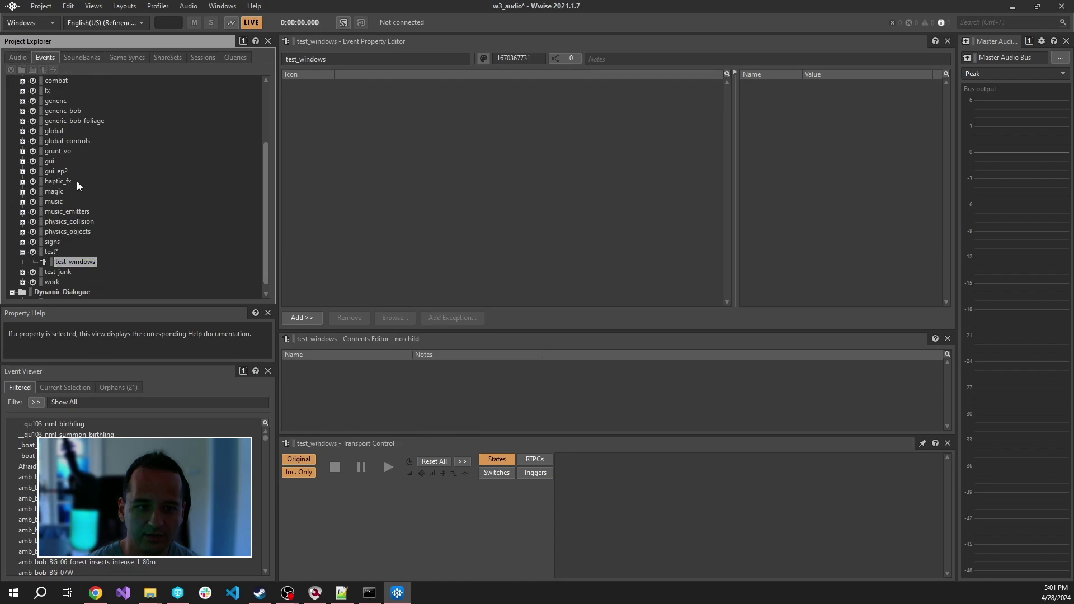
Step: Set the chord sound under Actor-Mixer Hierarchy > test as the event's target and play it
click(301, 317)
click(445, 310)
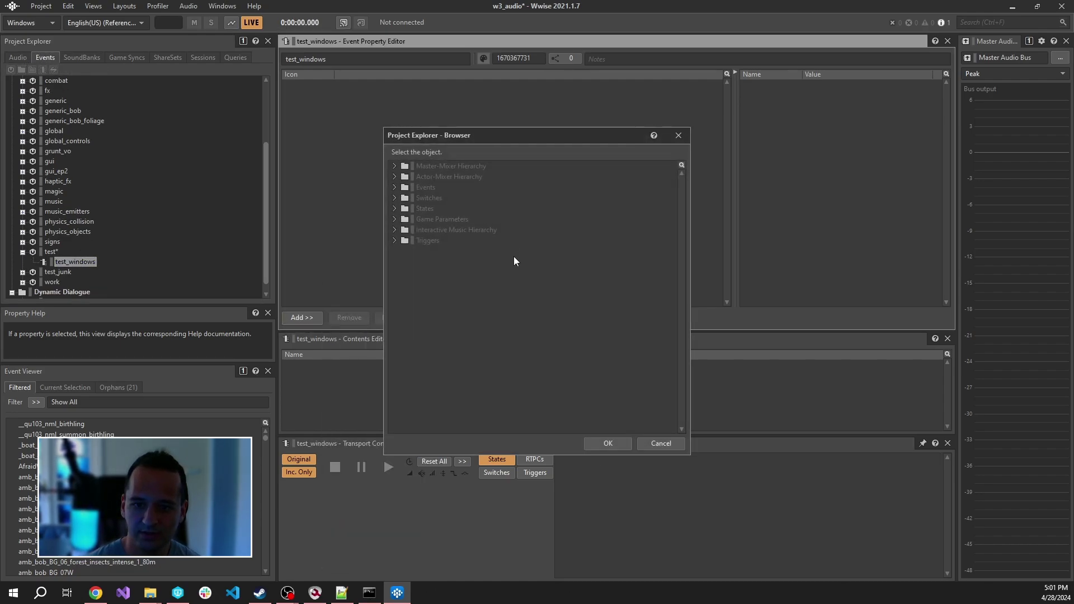
click(678, 136)
click(305, 317)
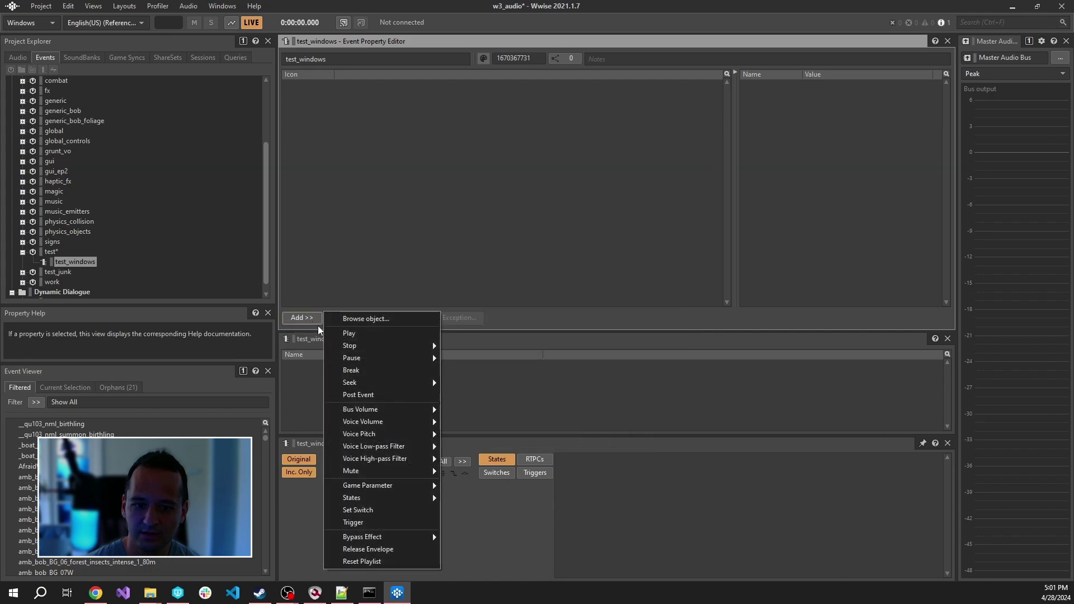
click(379, 316)
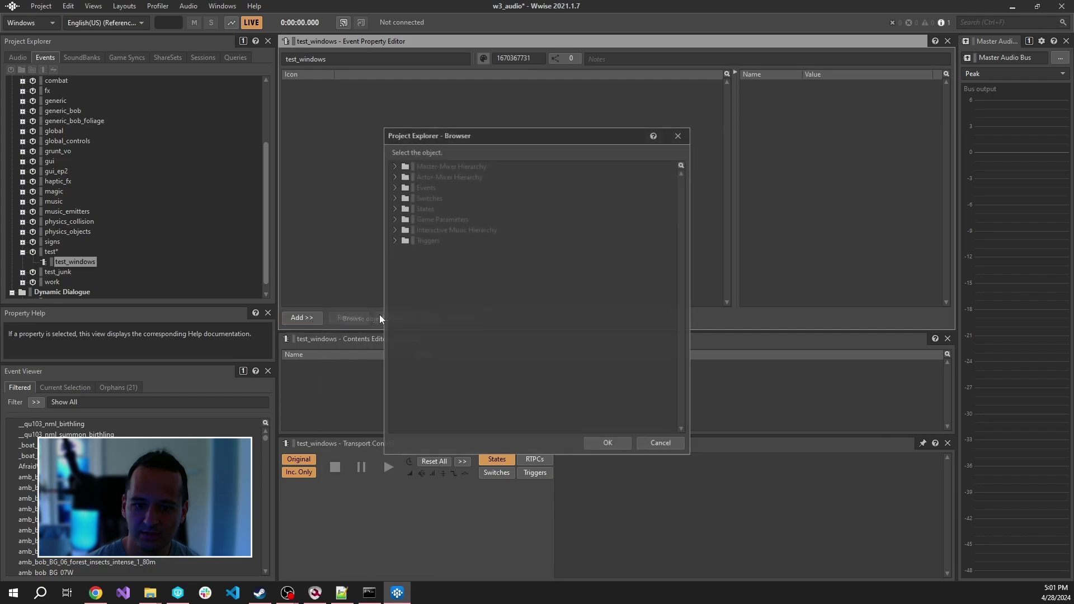
click(394, 166)
click(403, 177)
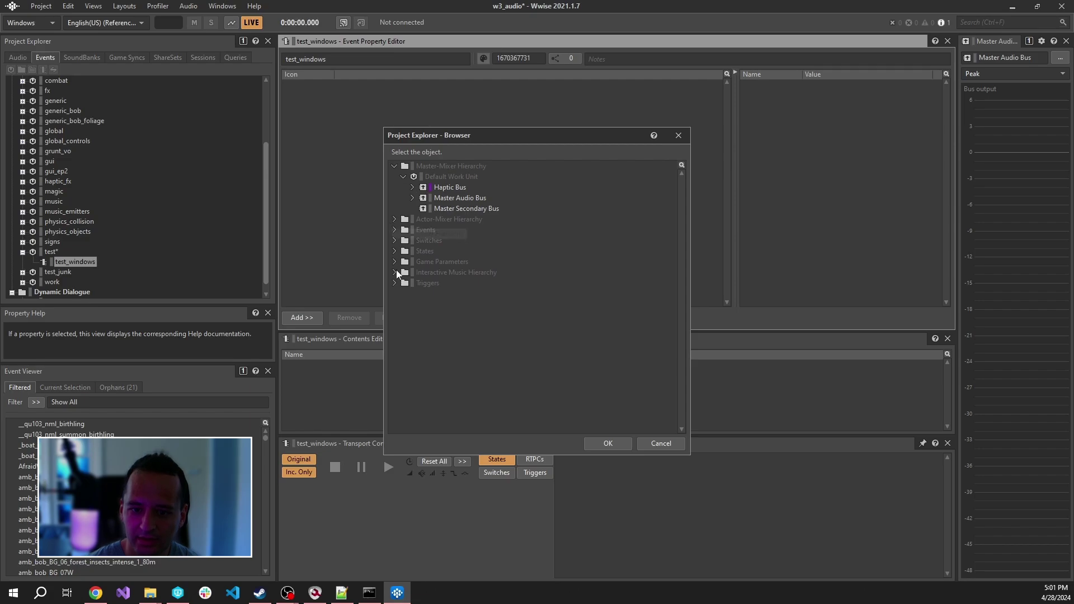
click(390, 218)
click(394, 220)
scroll(438, 245, down, 4)
click(403, 346)
click(442, 337)
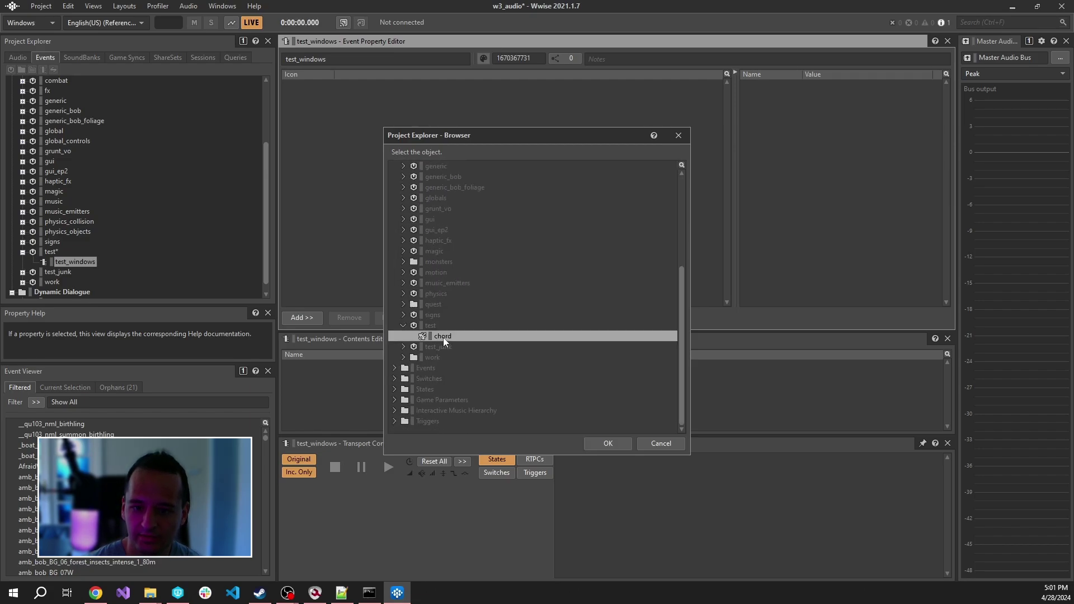
double_click(443, 337)
click(350, 370)
click(389, 467)
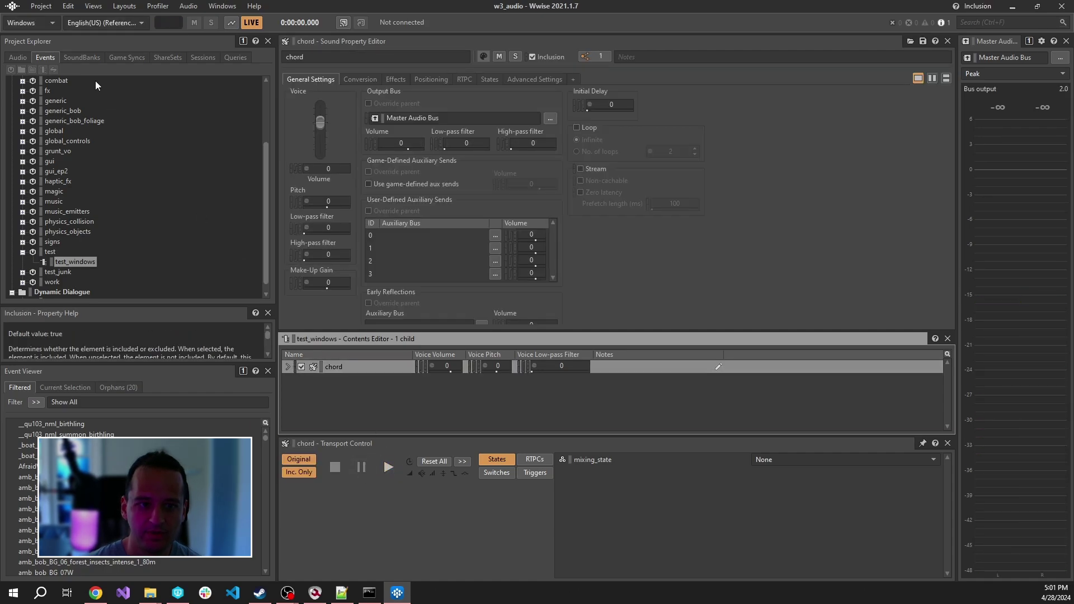
Step: Create a SoundBank named 'test' under the test work unit
click(85, 57)
right_click(53, 270)
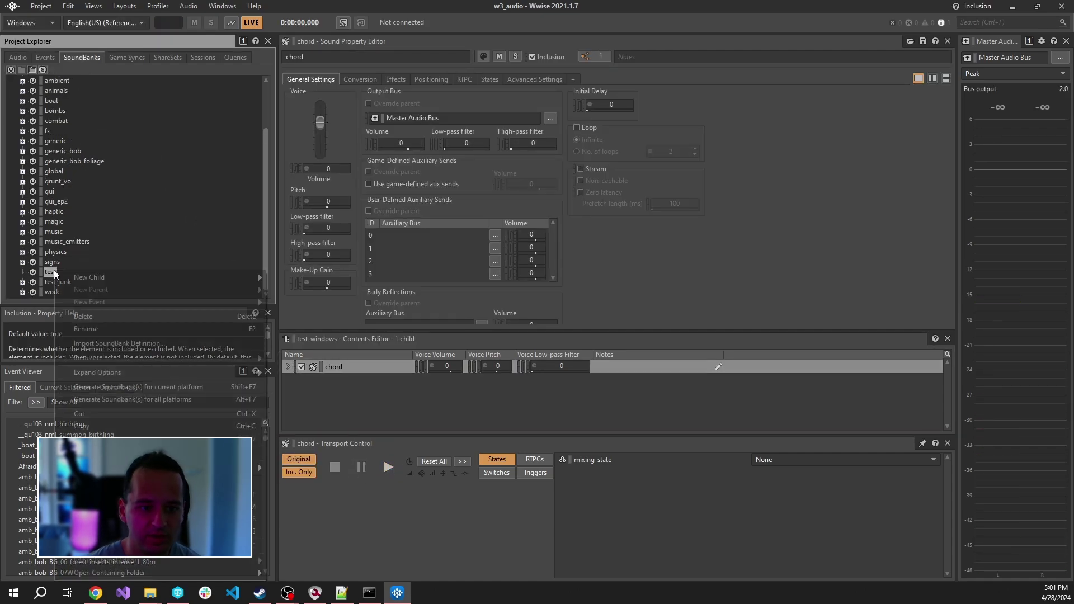
mouse_move(90, 281)
click(316, 299)
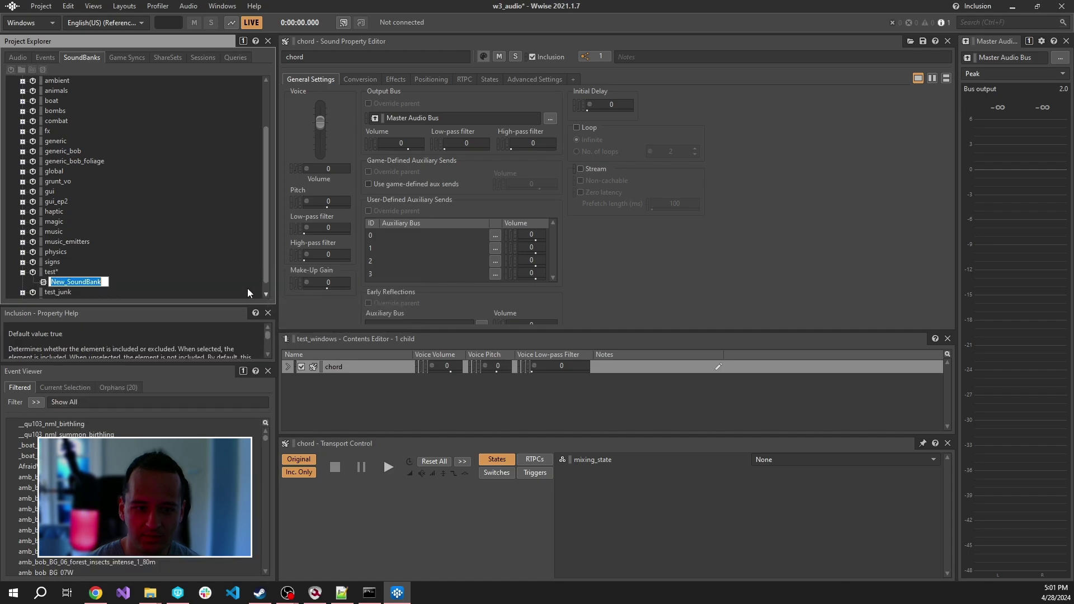
text(test)
key(Return)
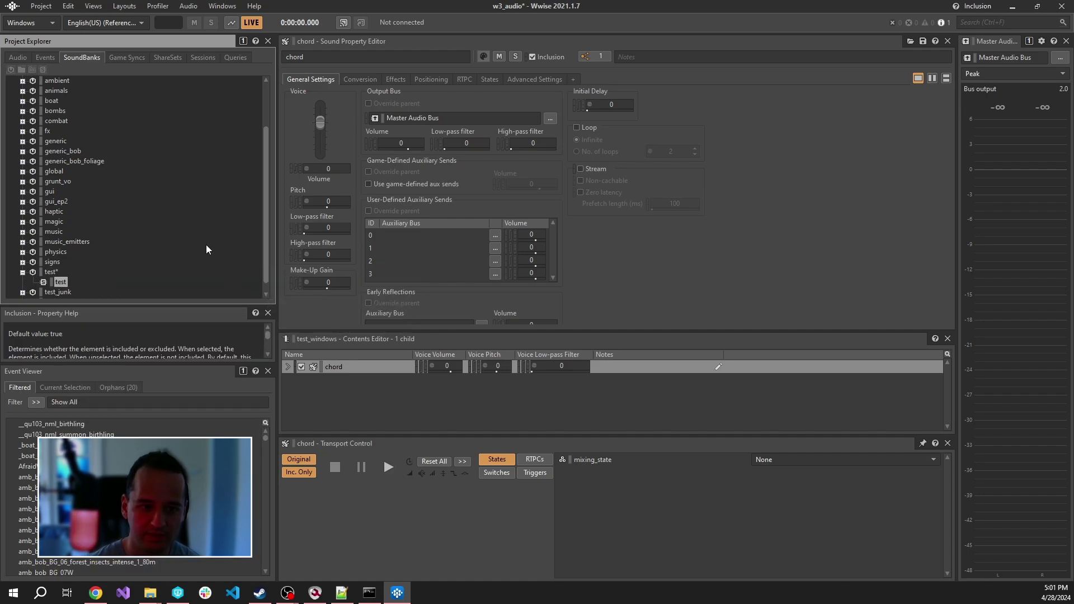
Step: Add the chord sound to the test SoundBank and save the project
double_click(56, 282)
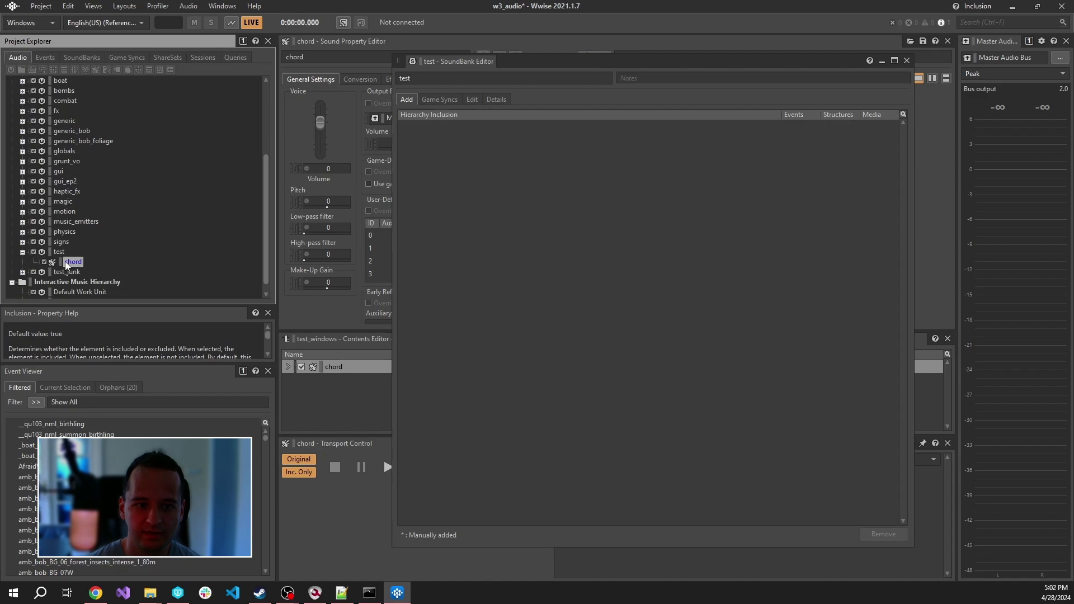
drag(69, 264, 582, 269)
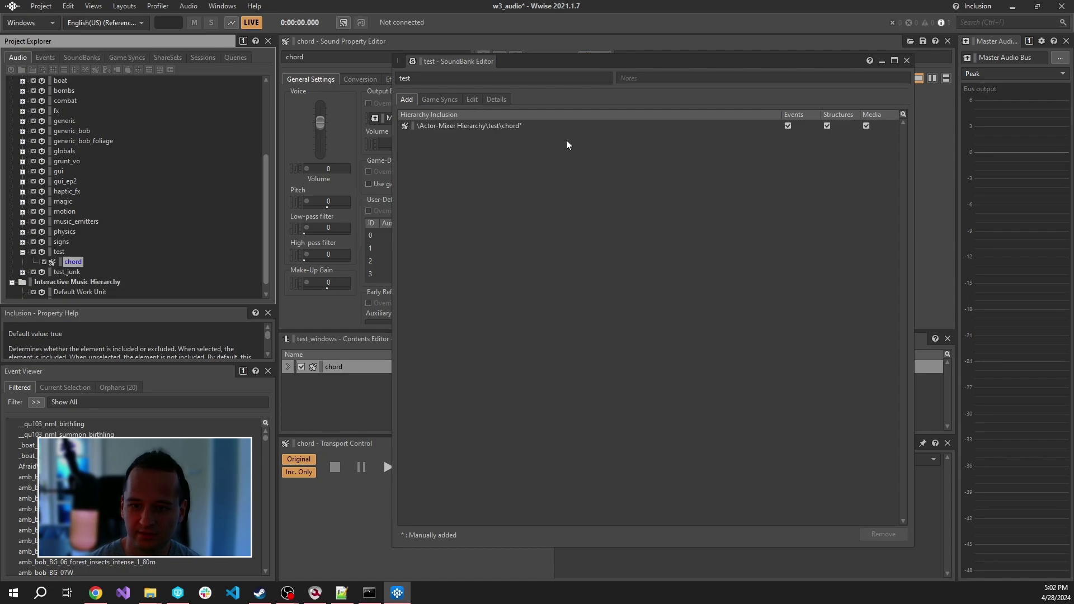
click(536, 128)
key(ctrl+s)
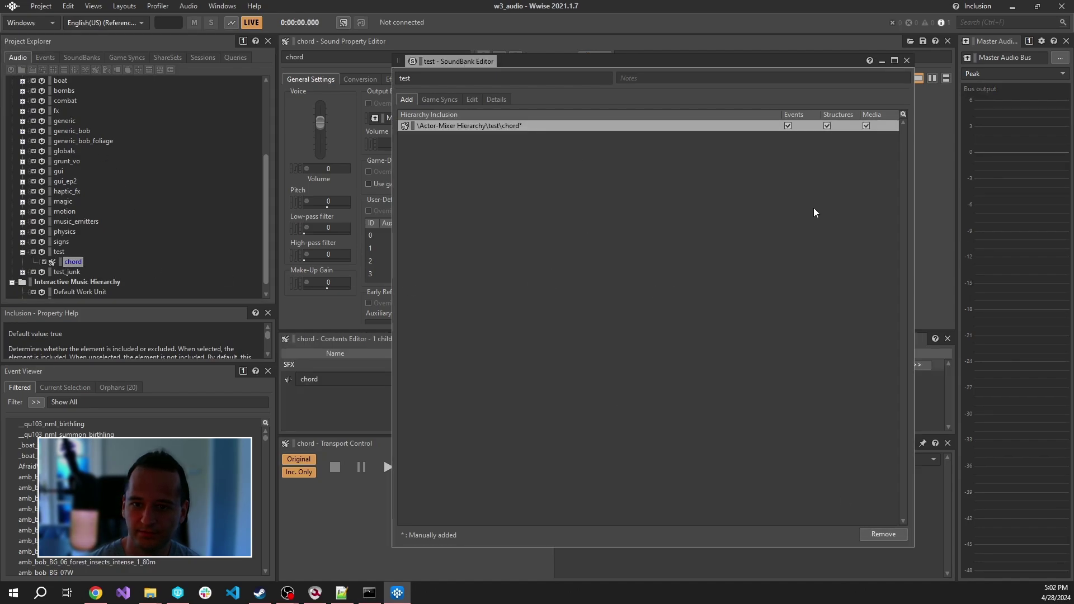
Step: Close the SoundBank Editor and view the project's SoundBanks list
click(907, 61)
click(85, 57)
scroll(90, 270, down, 1)
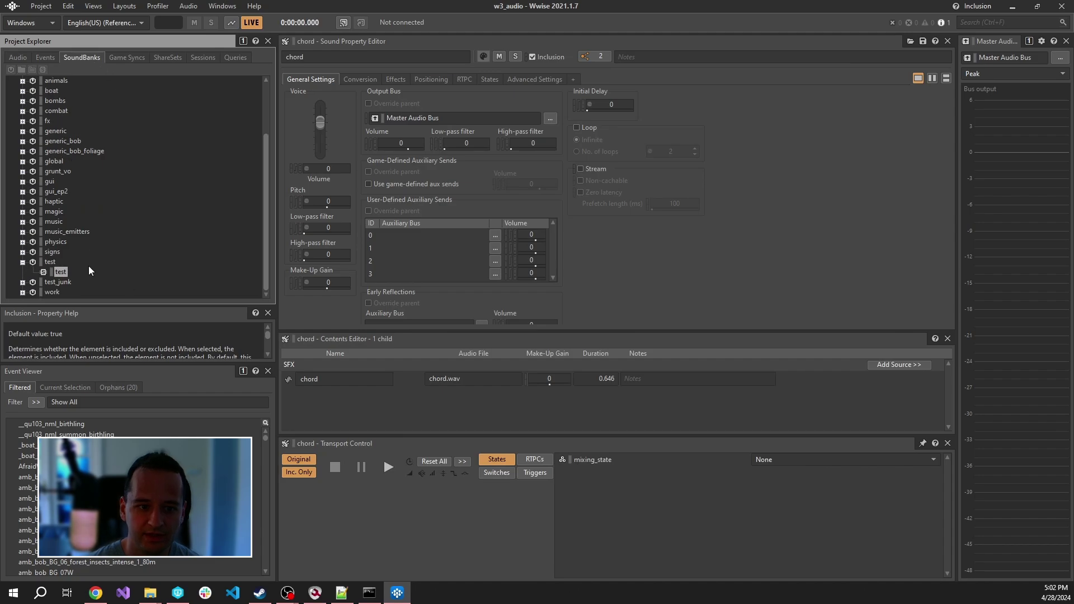
scroll(96, 192, up, 1)
scroll(103, 190, down, 1)
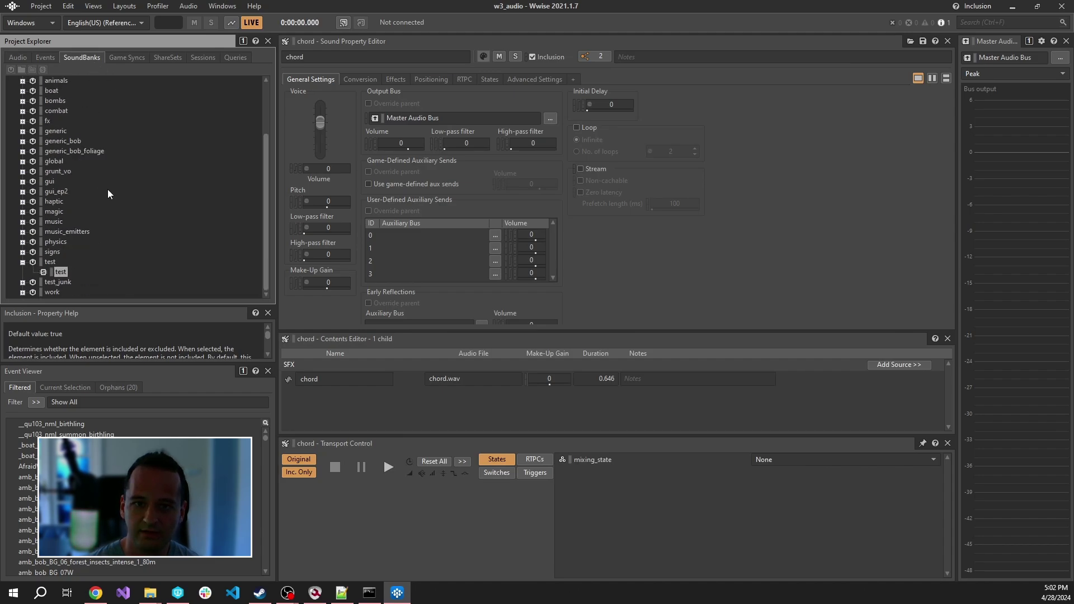
Step: Generate the test SoundBank for the current platform, close the failed results, and minimize Wwise
right_click(64, 273)
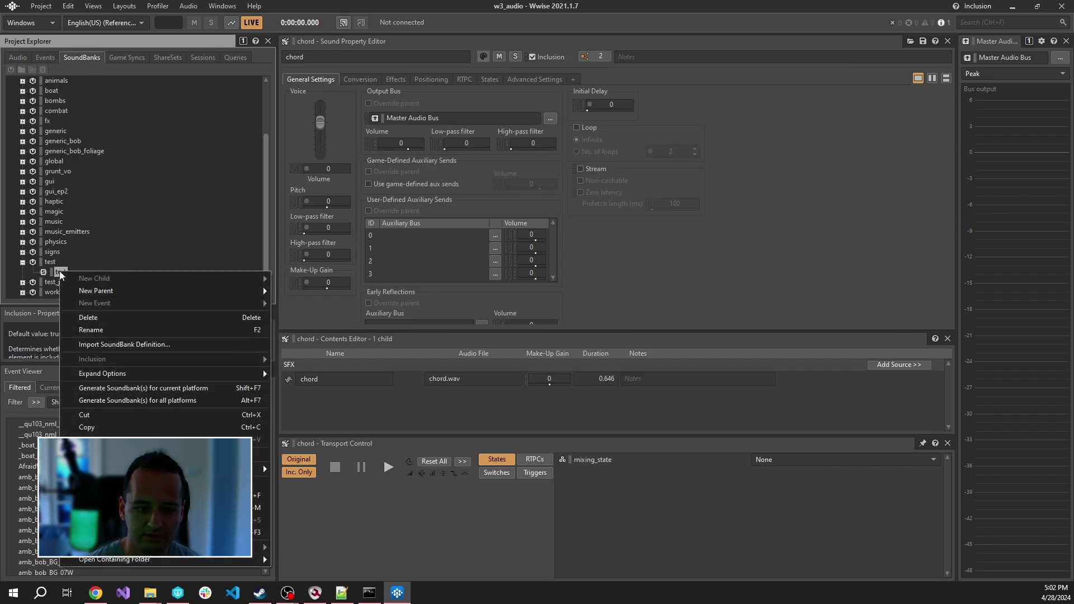
click(185, 391)
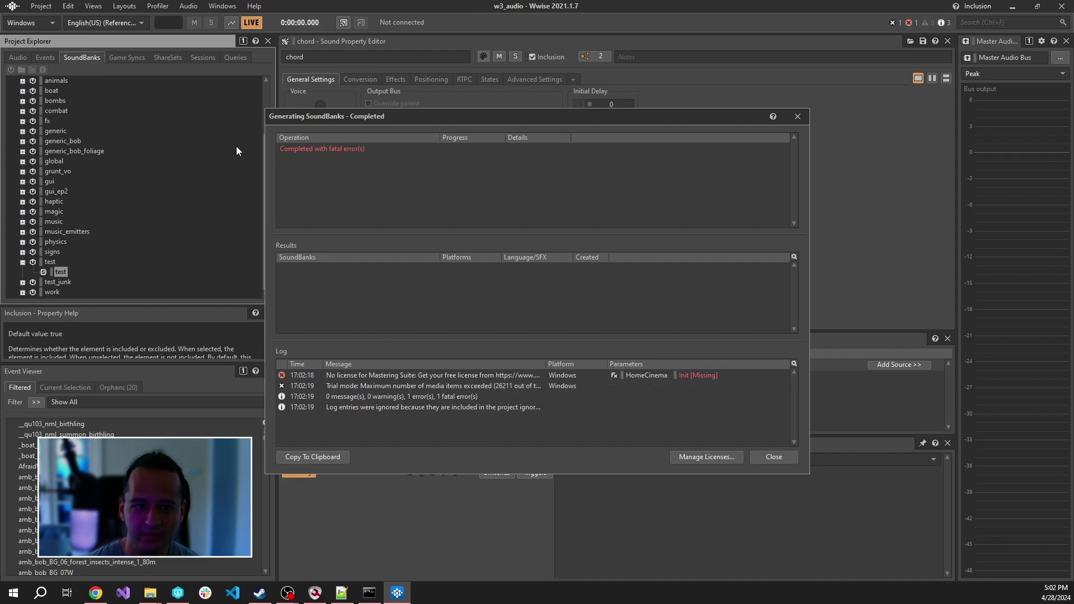
click(797, 116)
click(401, 594)
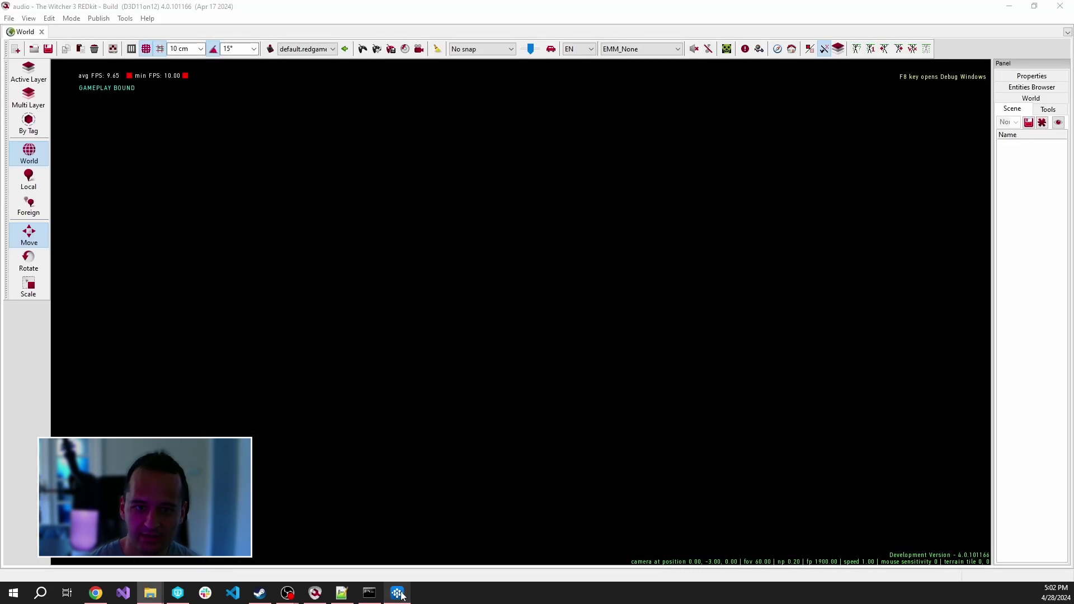
Step: Run Cook Mod Sounds again, acknowledge the missing license key warning, and return to Wwise
click(106, 20)
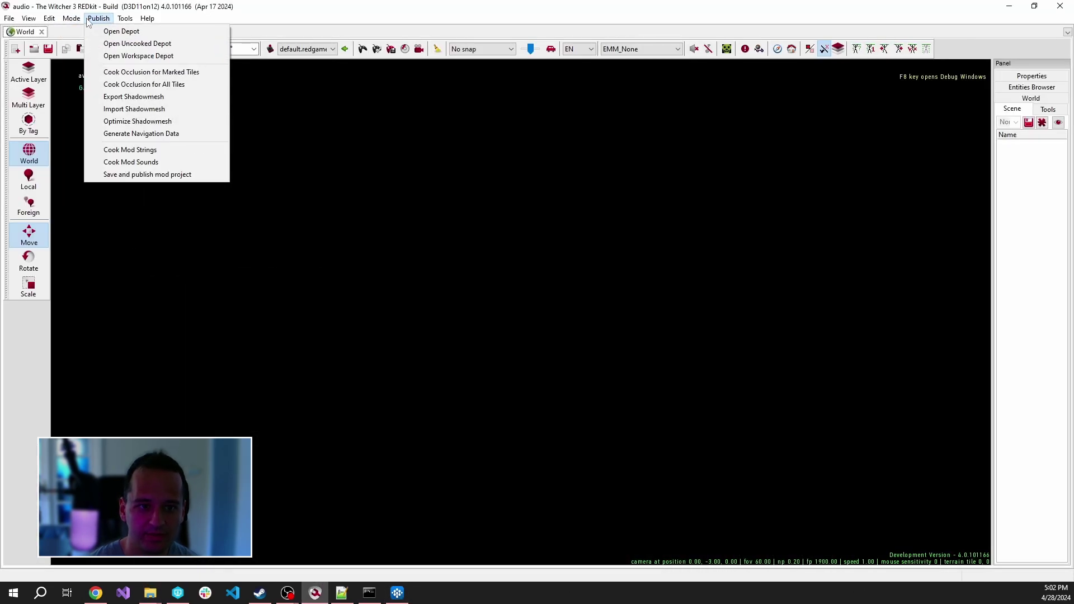
click(147, 161)
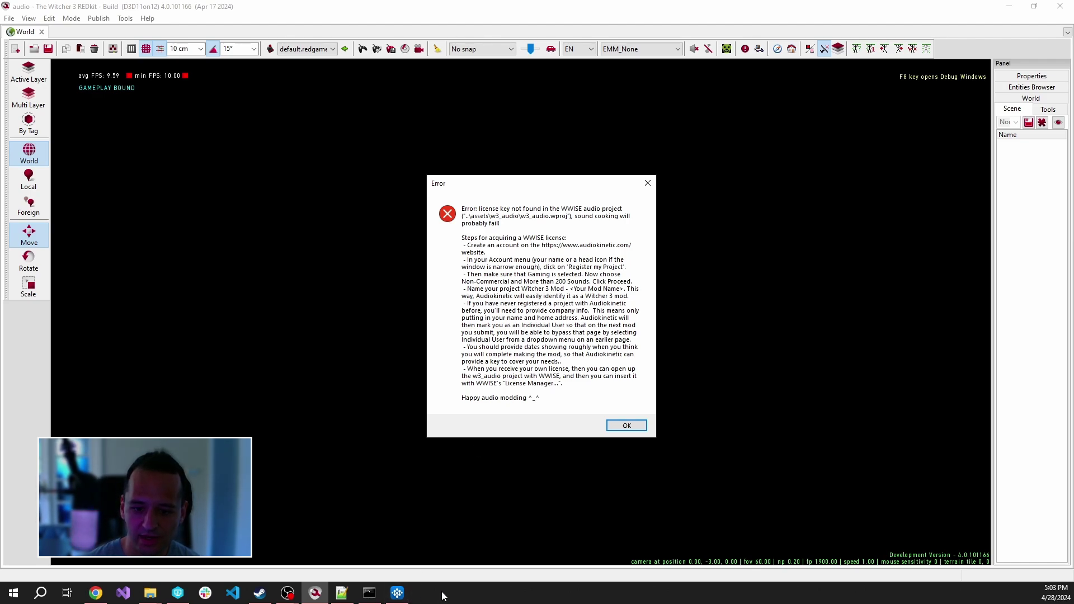
click(398, 593)
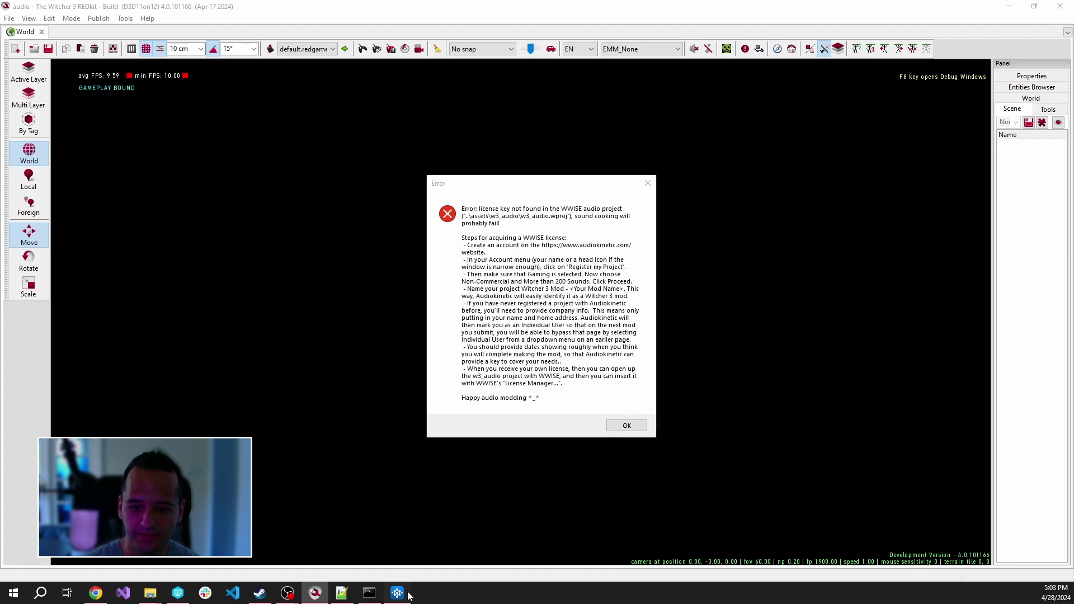
click(626, 425)
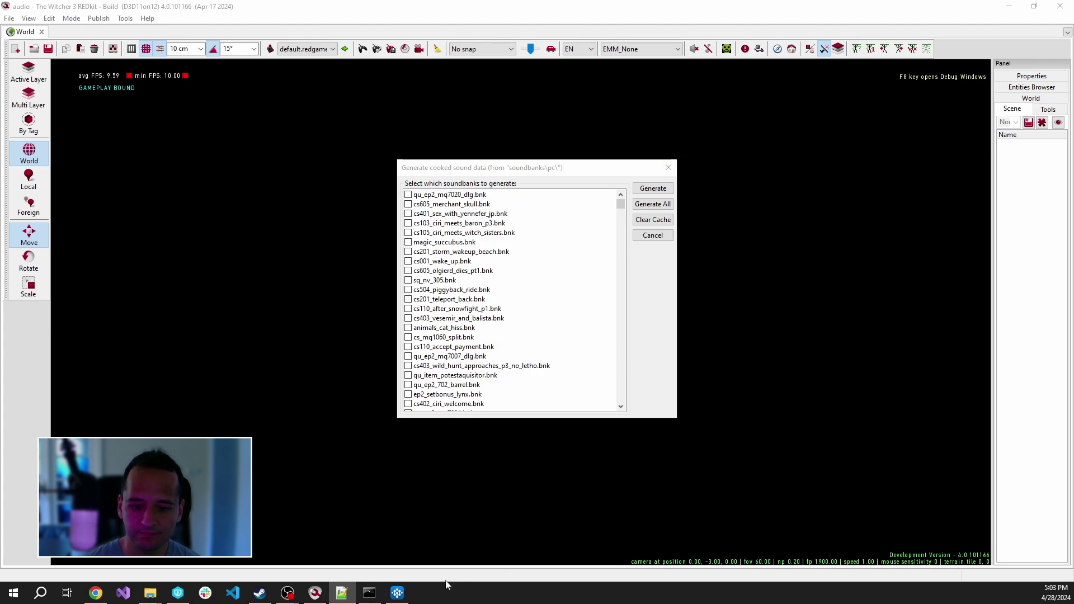
click(397, 592)
click(37, 8)
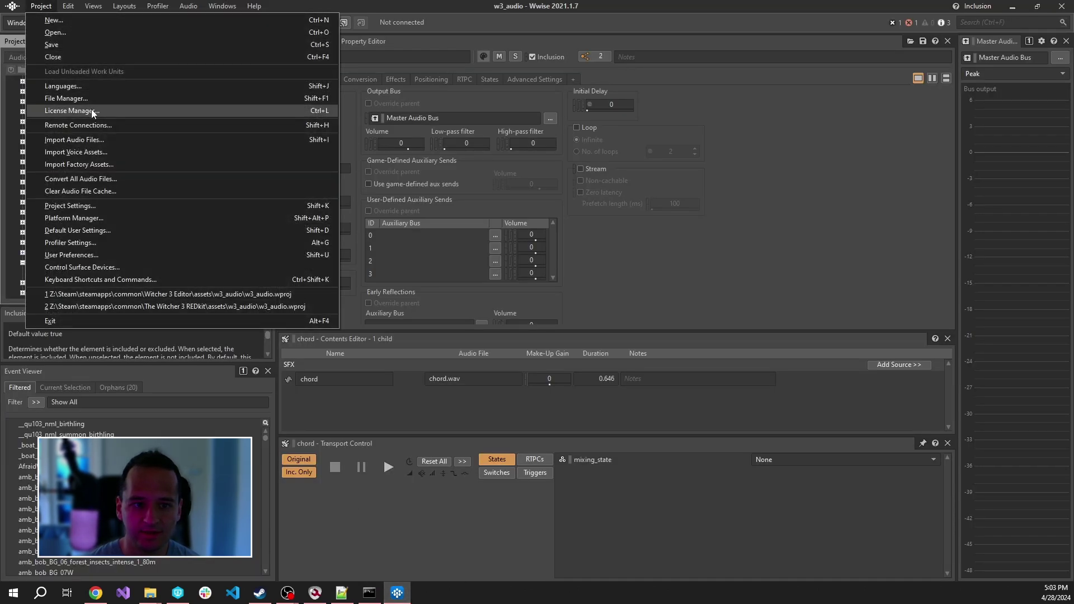
Step: Paste the project's license key into the License Manager and save it
click(91, 111)
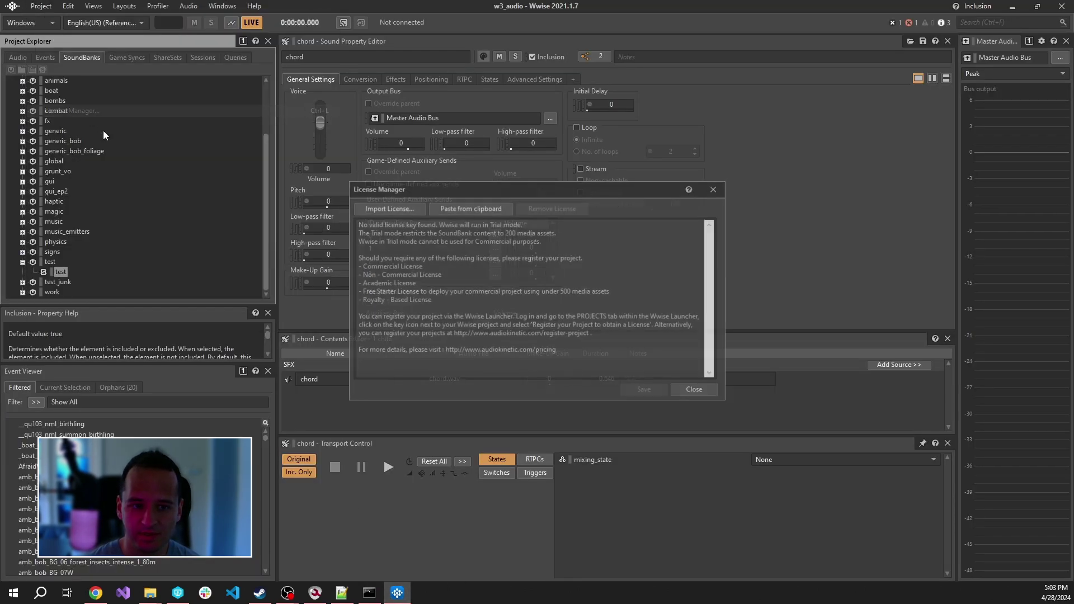
click(474, 210)
click(641, 391)
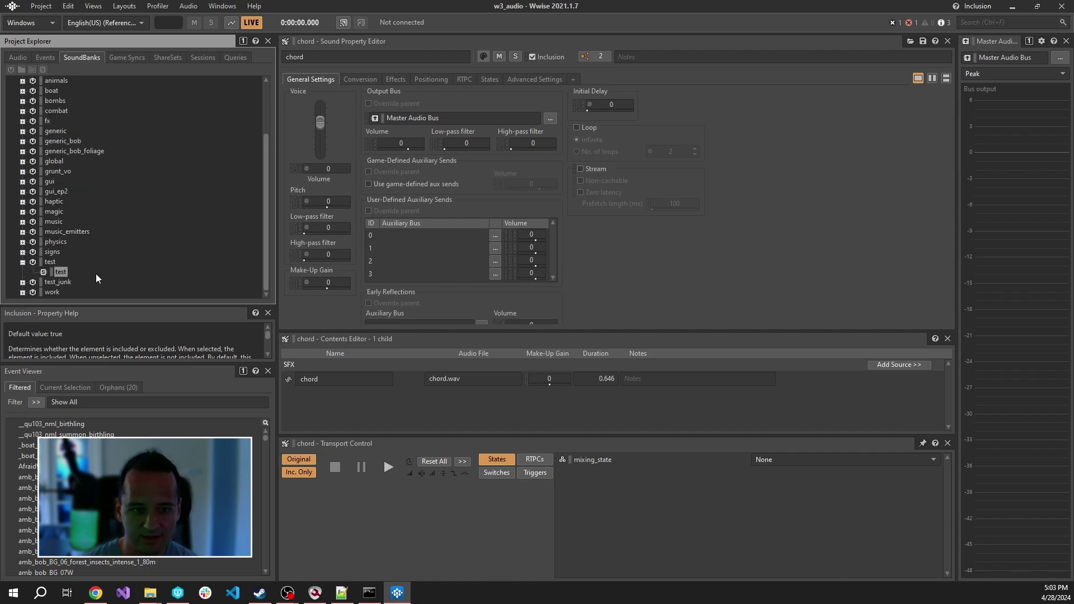
Step: Generate the test and Init soundbanks for Windows, then dismiss REDkit's Generate cooked sound data dialog
right_click(58, 271)
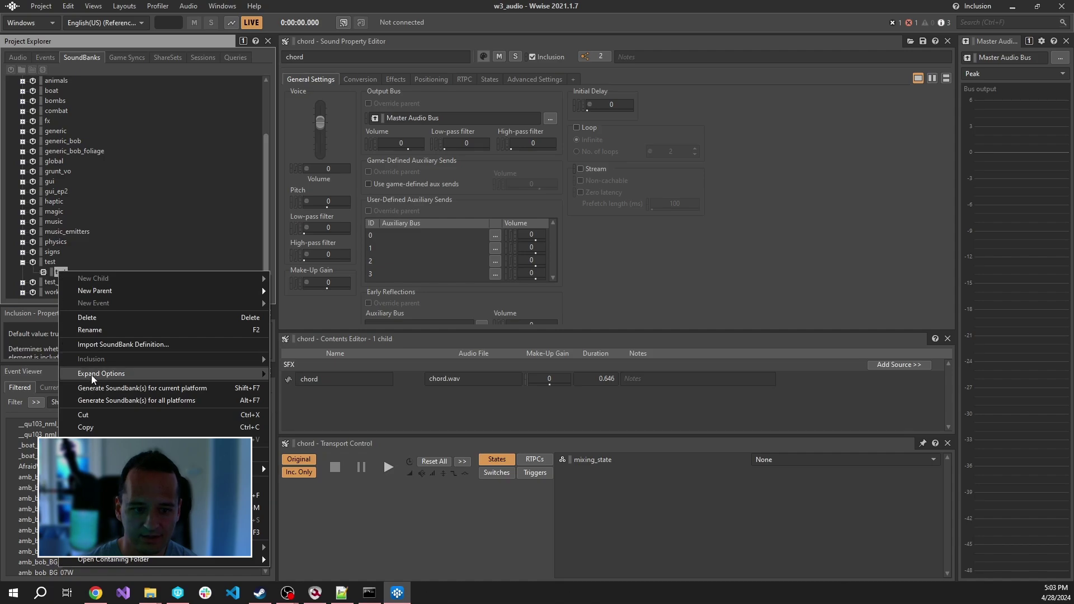
click(180, 390)
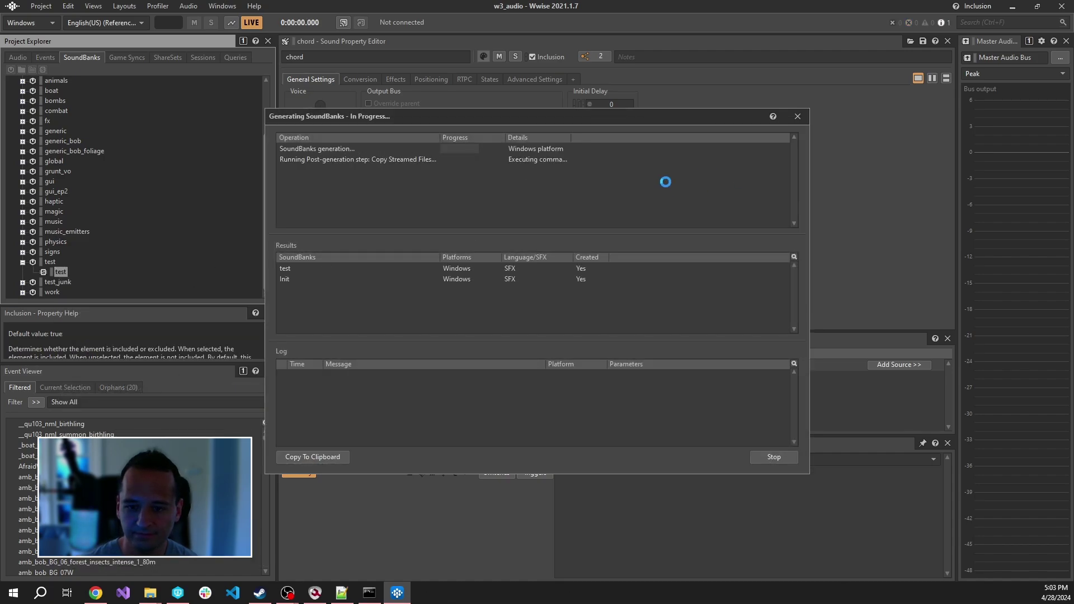
click(291, 268)
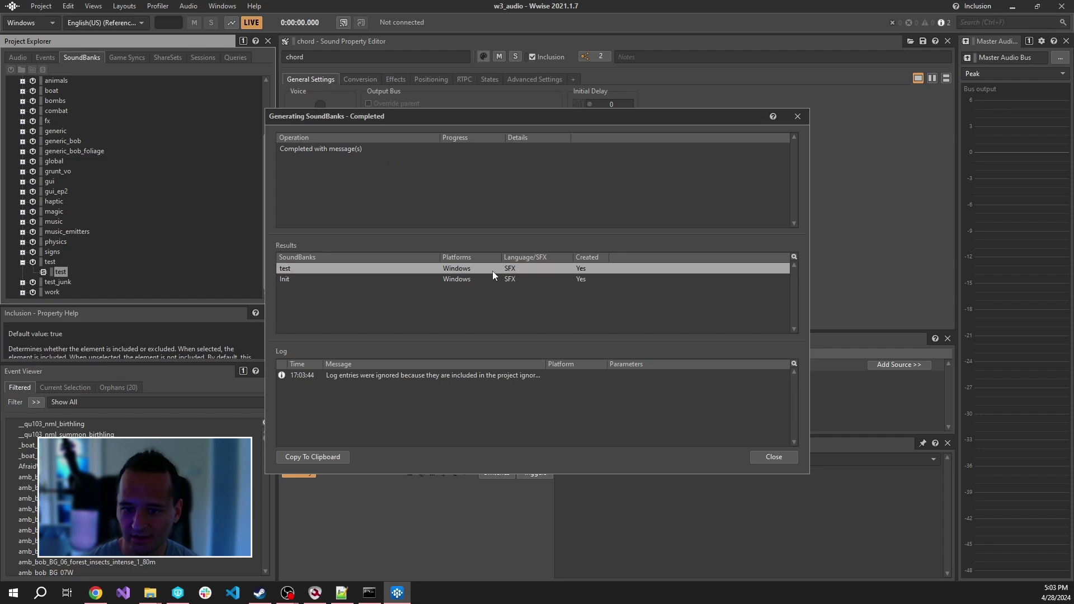
click(773, 457)
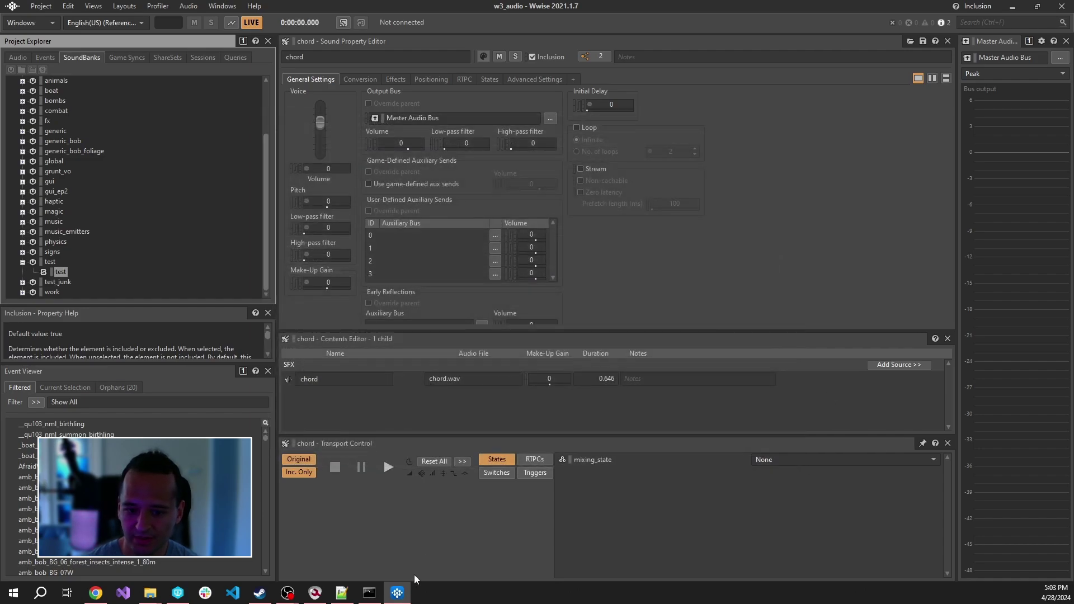
click(341, 593)
click(668, 169)
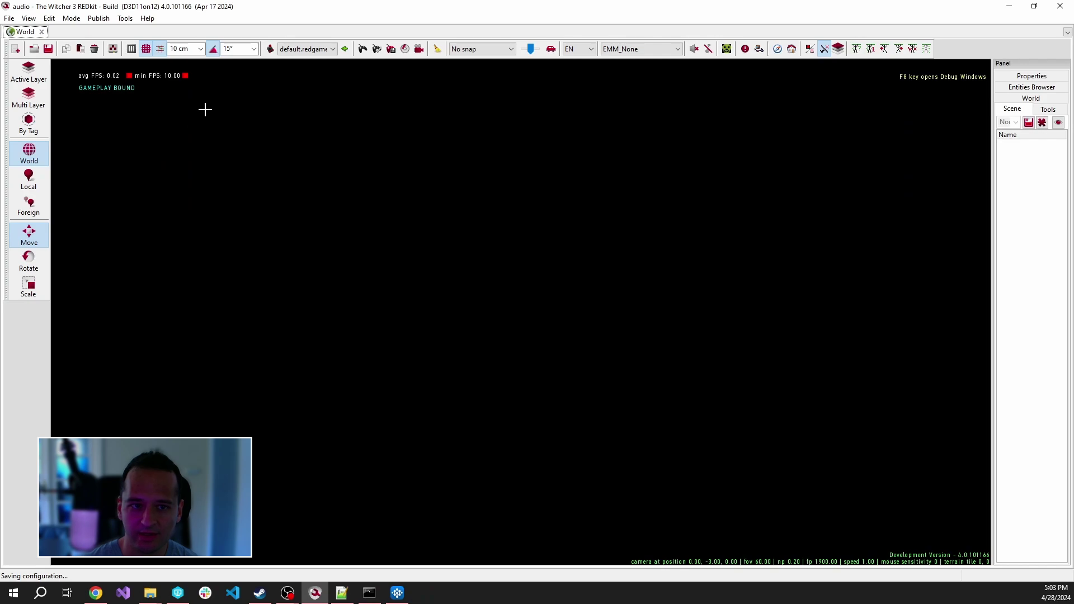
Step: Open the Cook Mod Sounds dialog from REDkit's Publish menu
click(110, 21)
click(110, 20)
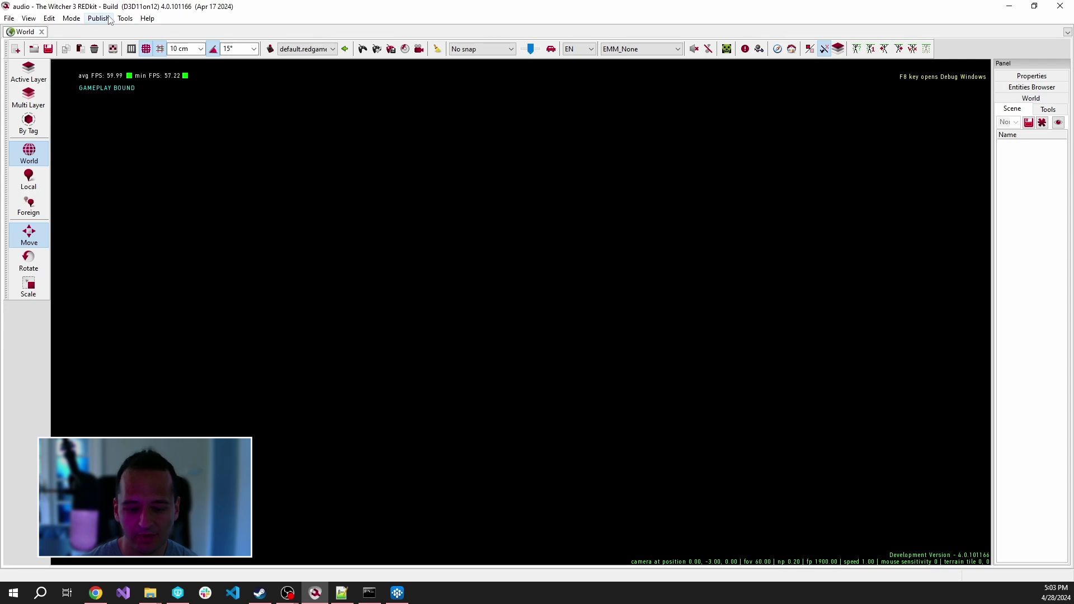
click(110, 20)
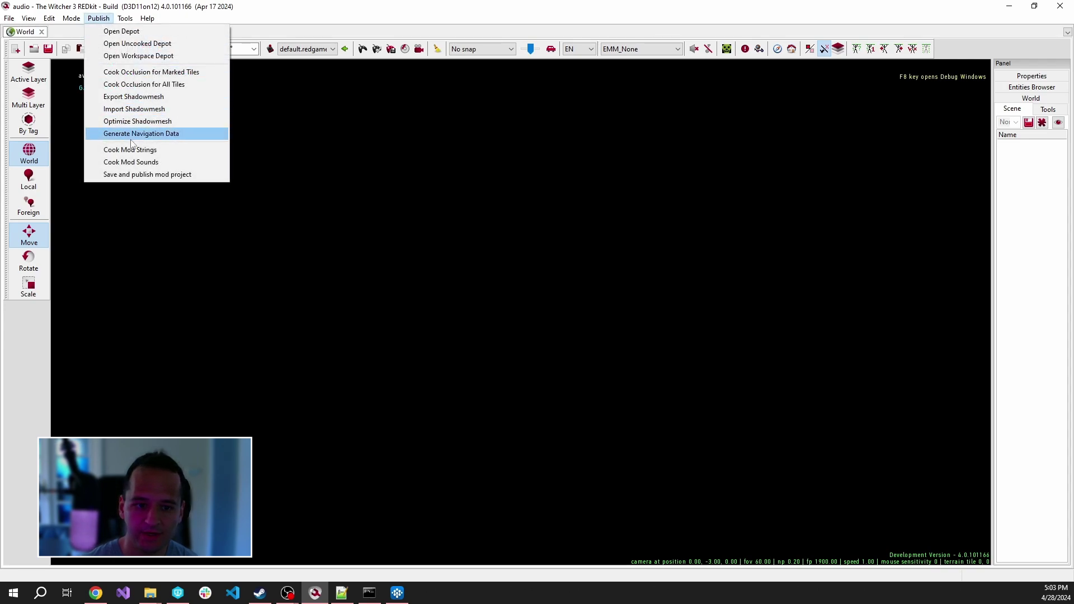
click(99, 19)
click(98, 19)
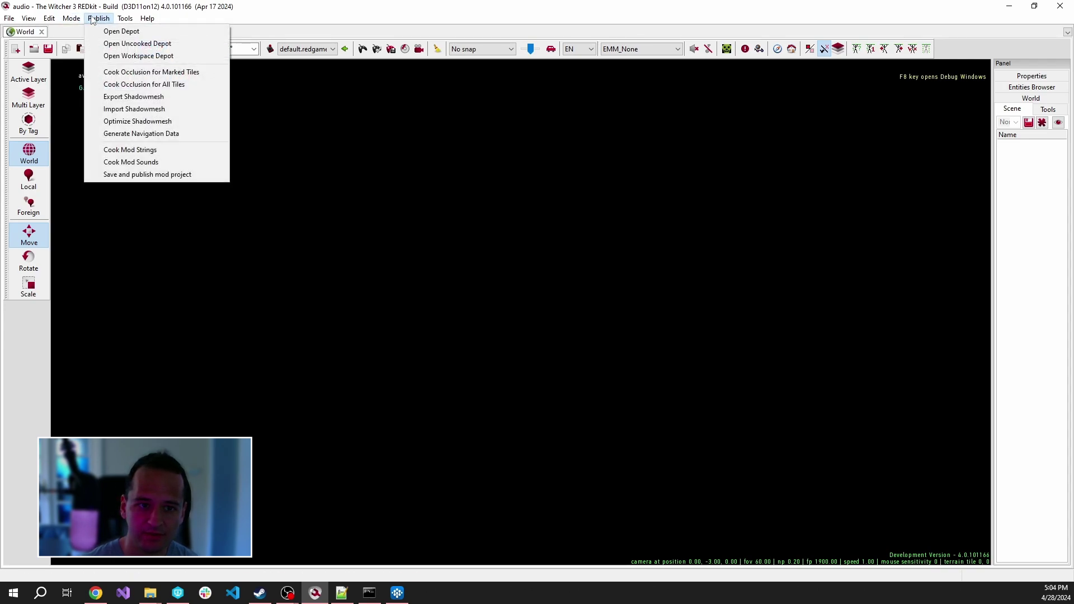
click(183, 163)
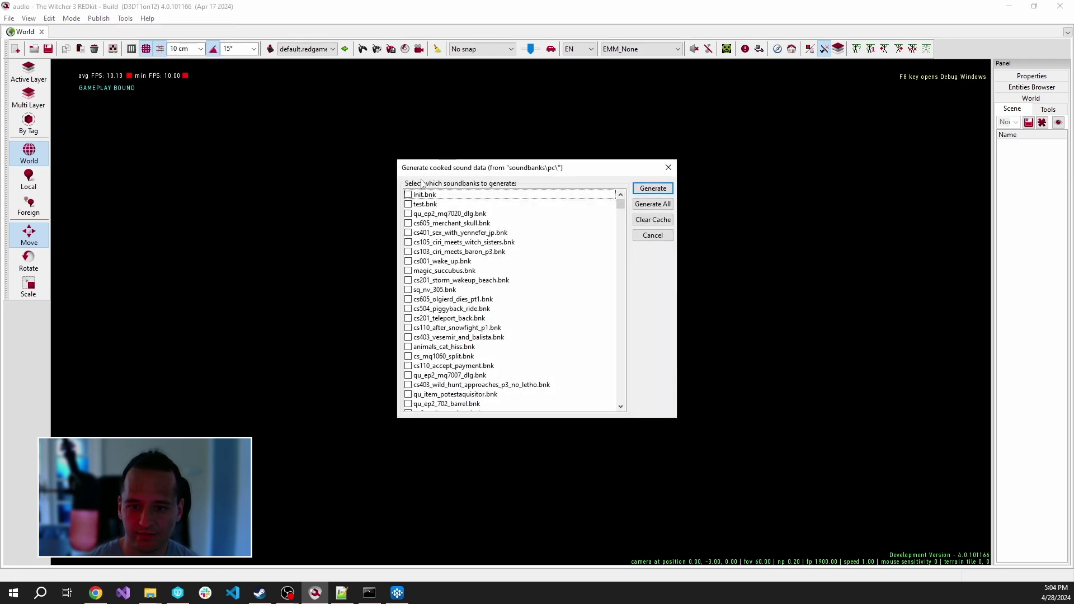
Step: Cook the ticked test.bnk soundbank into soundspc.cache and confirm the completion message
click(510, 205)
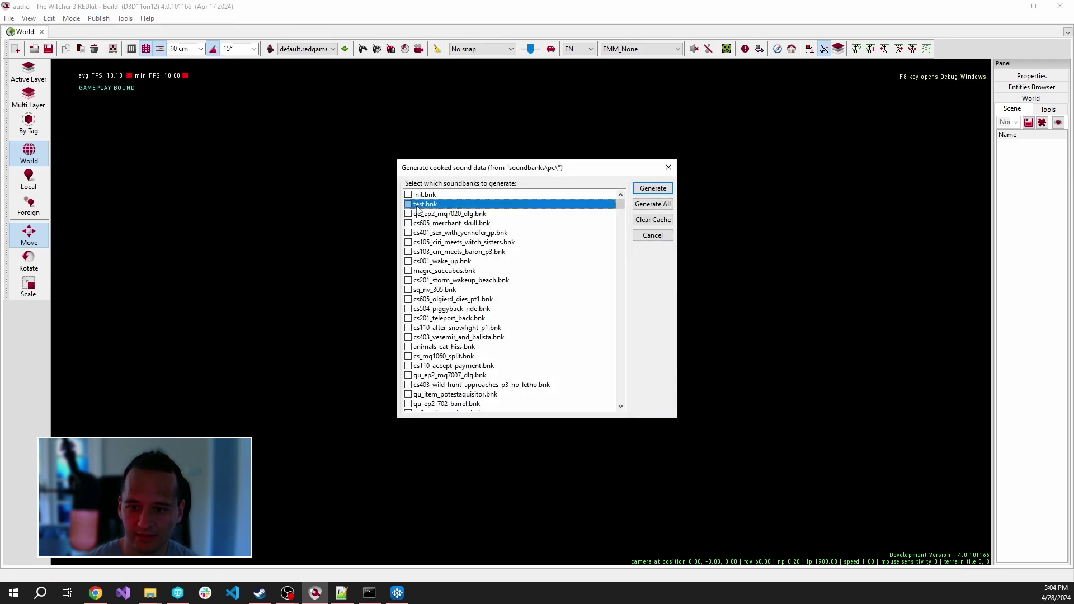
scroll(578, 225, down, 3)
scroll(578, 218, up, 3)
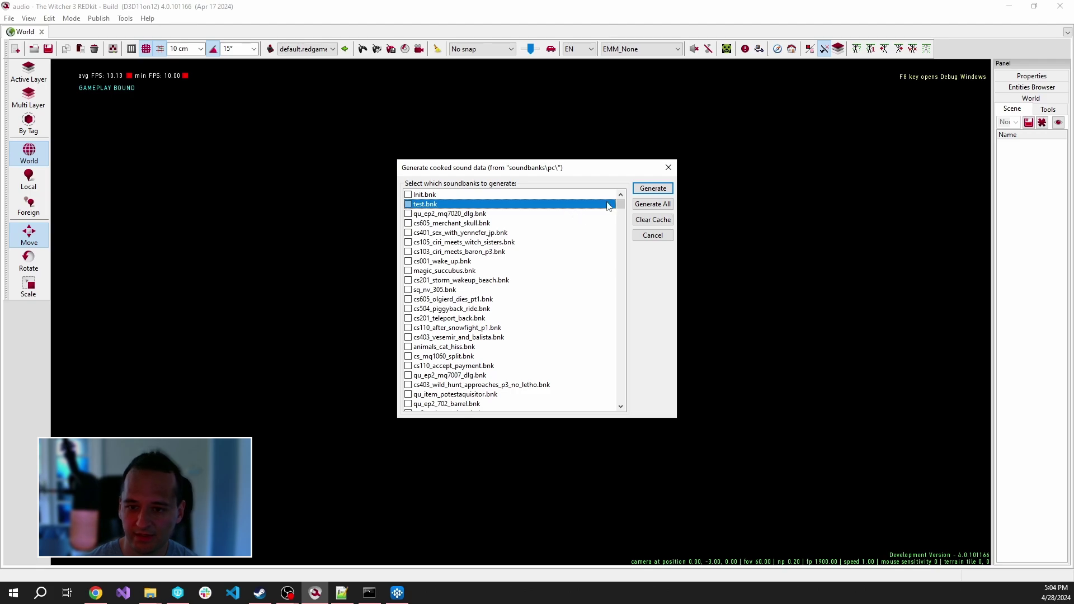
drag(621, 204, 597, 173)
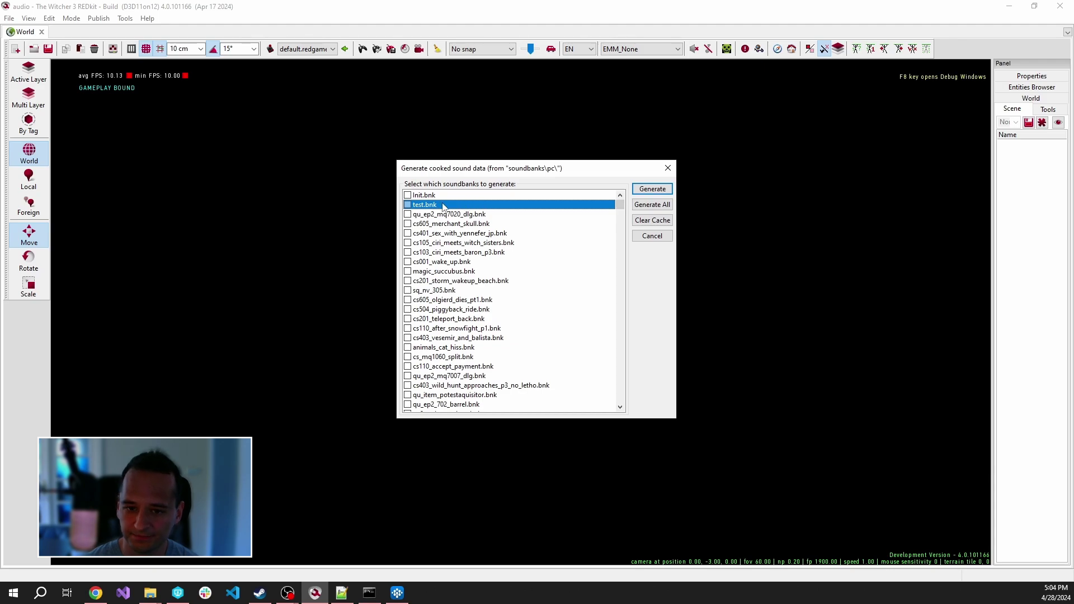
click(653, 189)
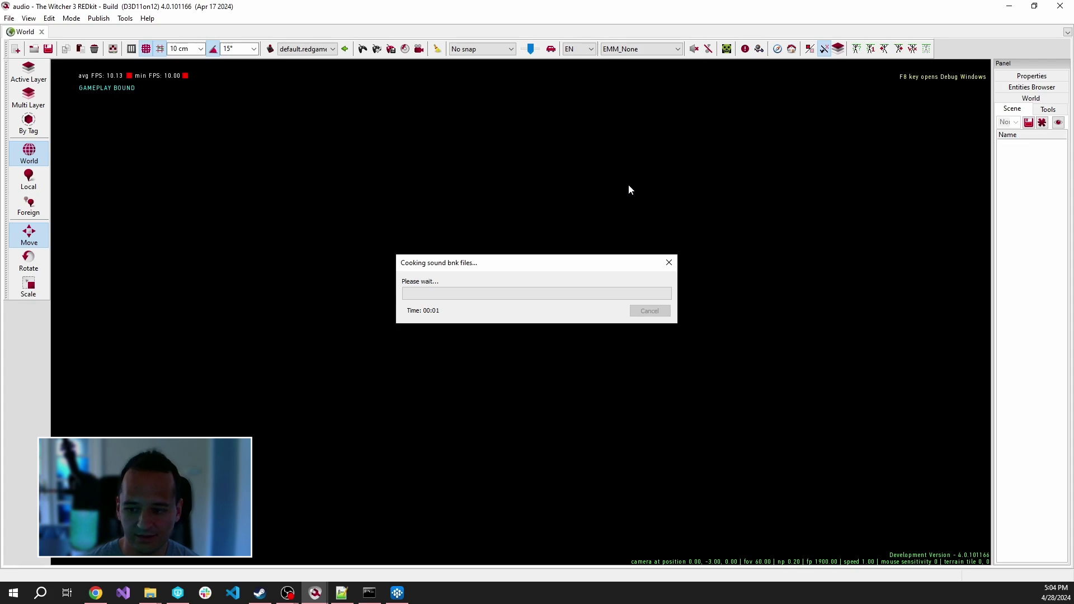
key(super+e)
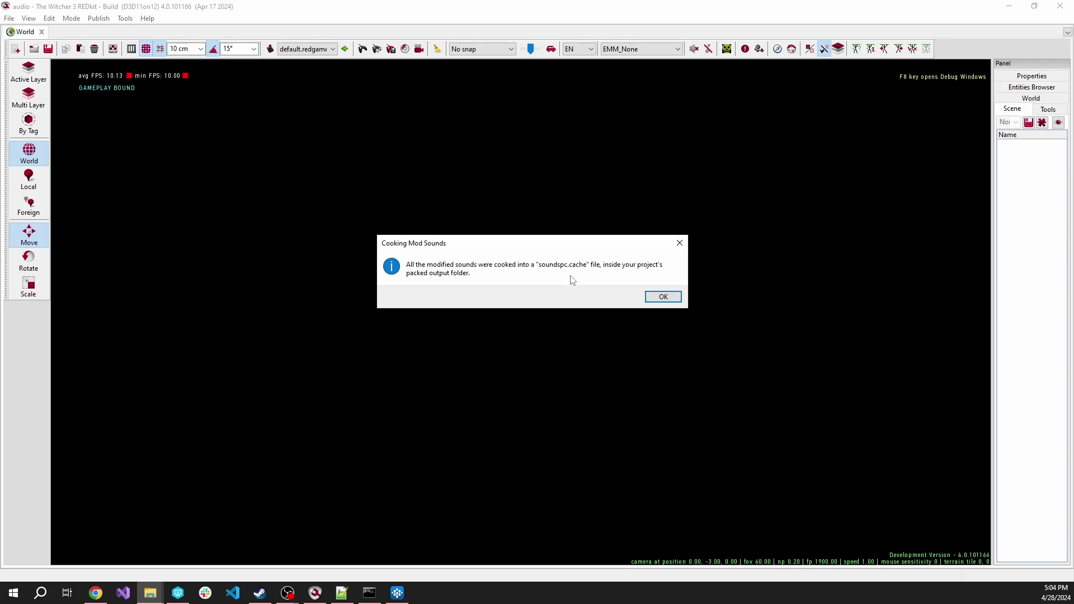
click(660, 297)
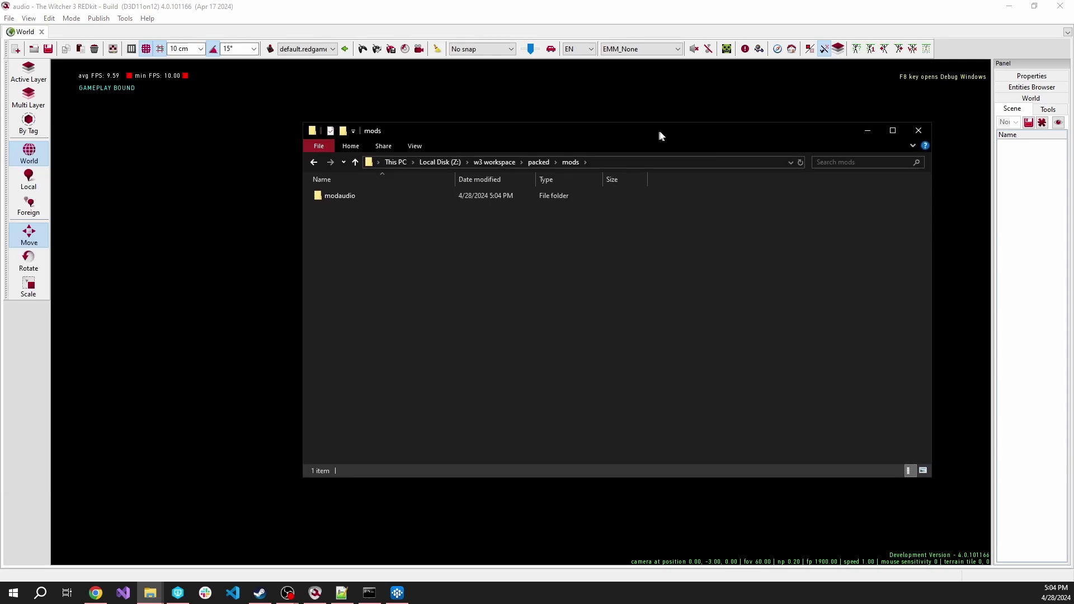
Step: Browse into modaudio > content to reveal the 48 KB soundspc.cache file
drag(657, 134, 725, 149)
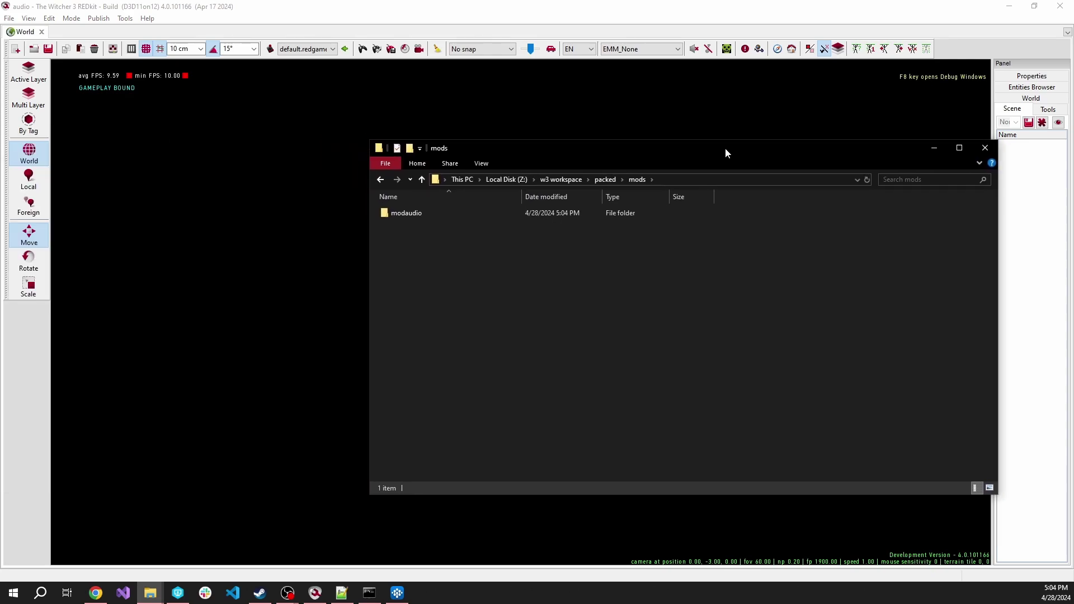
double_click(520, 218)
double_click(519, 218)
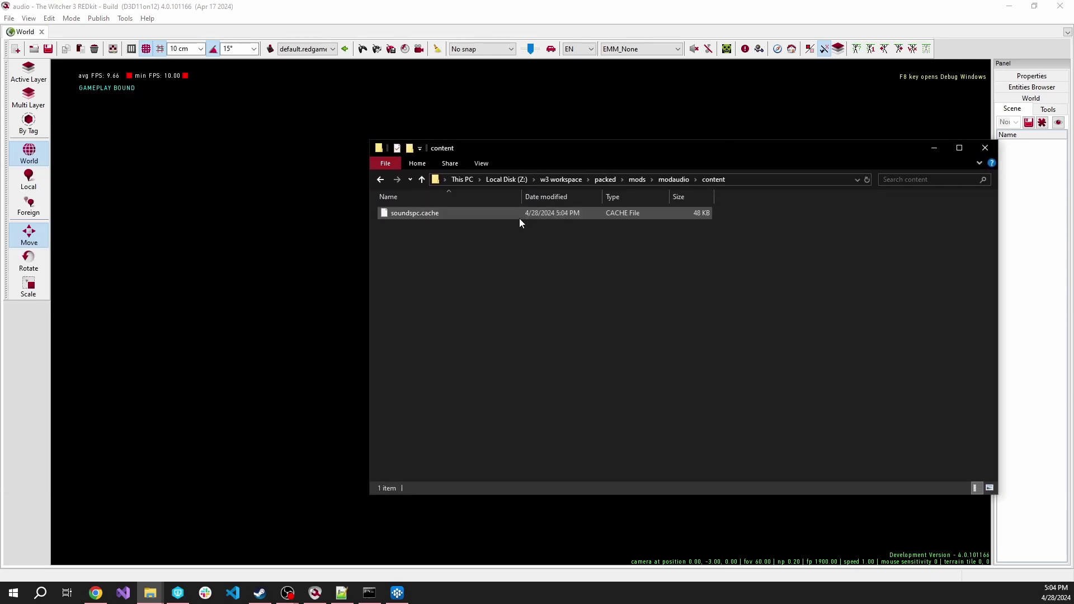
drag(713, 149, 718, 150)
click(746, 177)
click(753, 209)
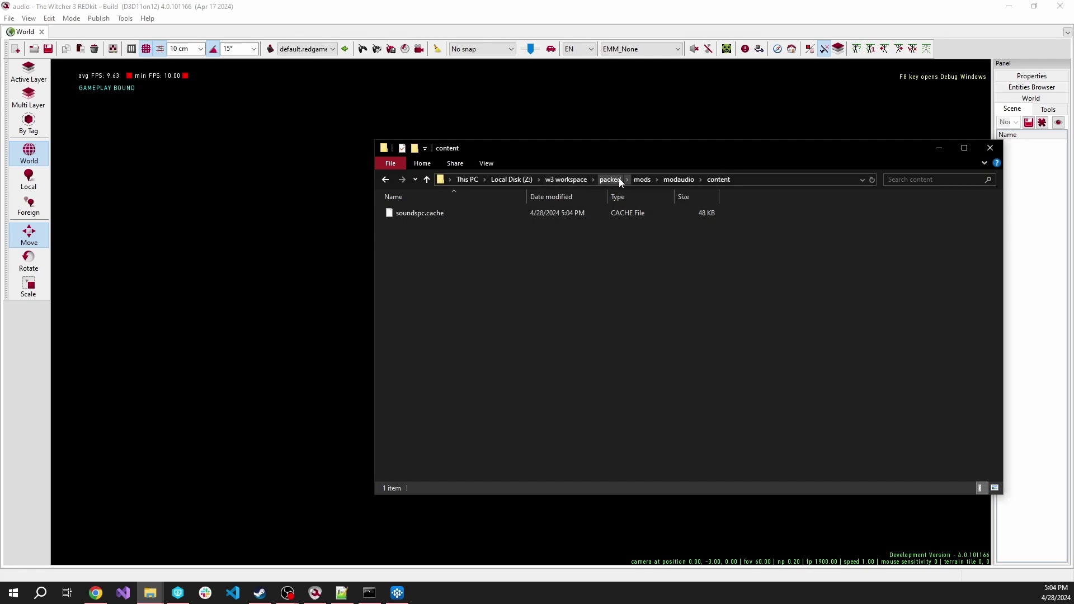